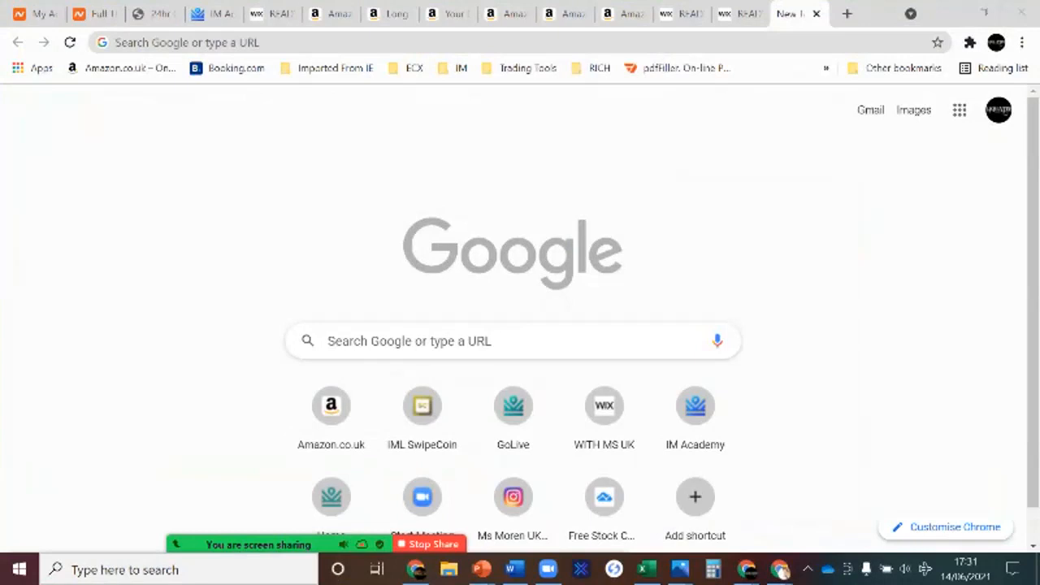
click(325, 42)
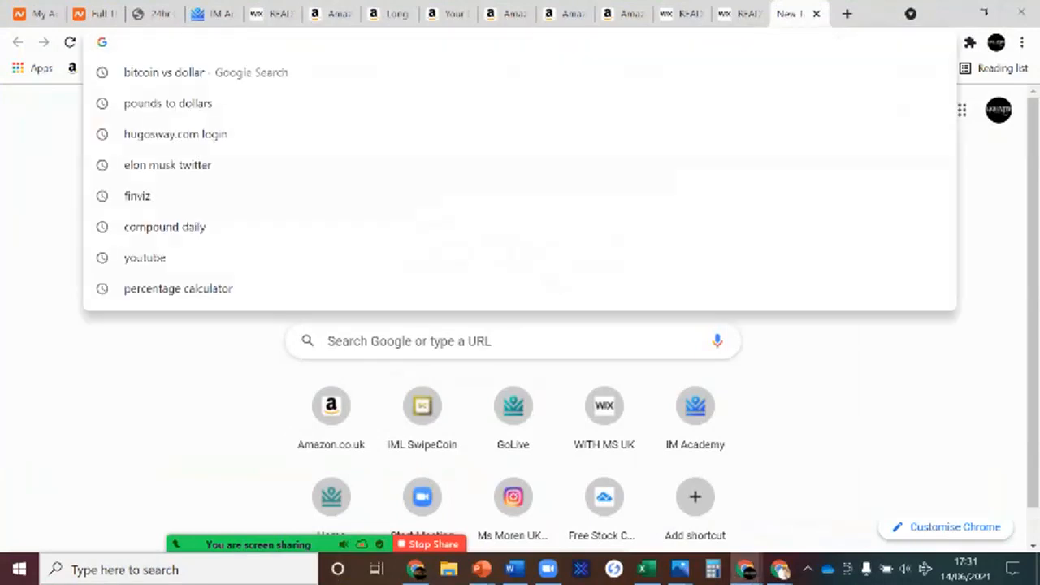
text(www.)
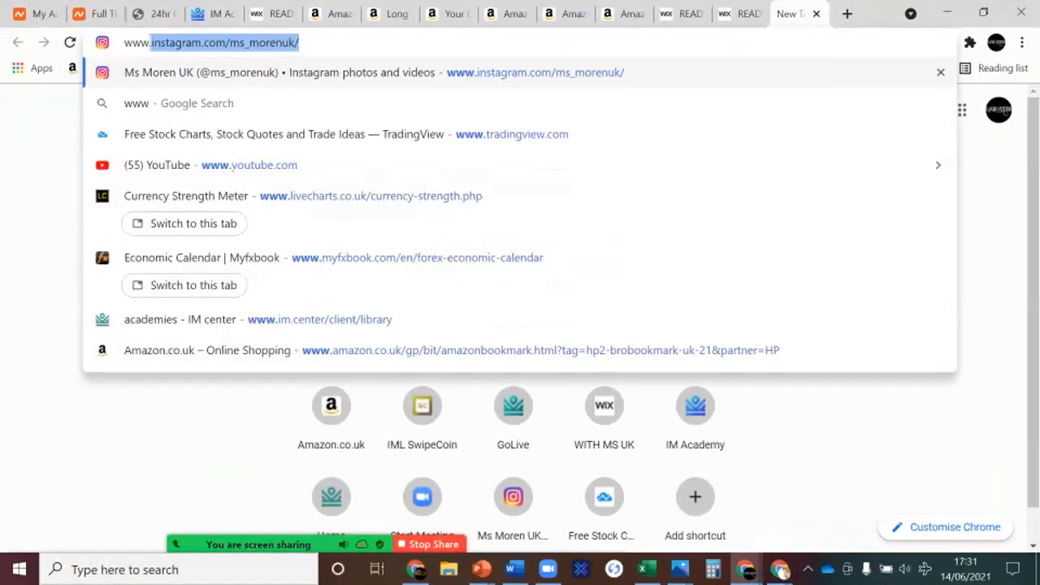
text(nae)
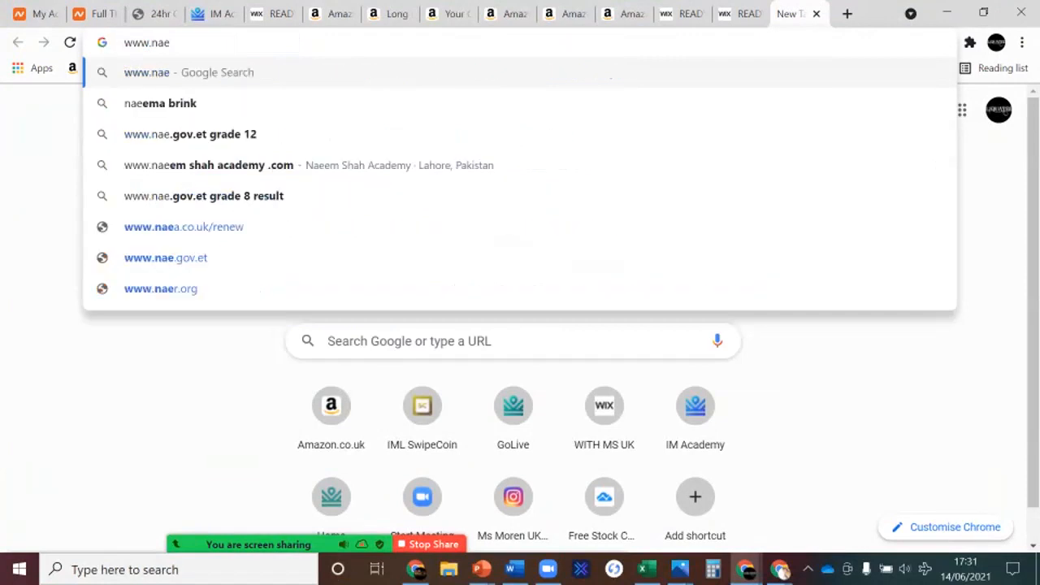
key(BackSpace)
text(me)
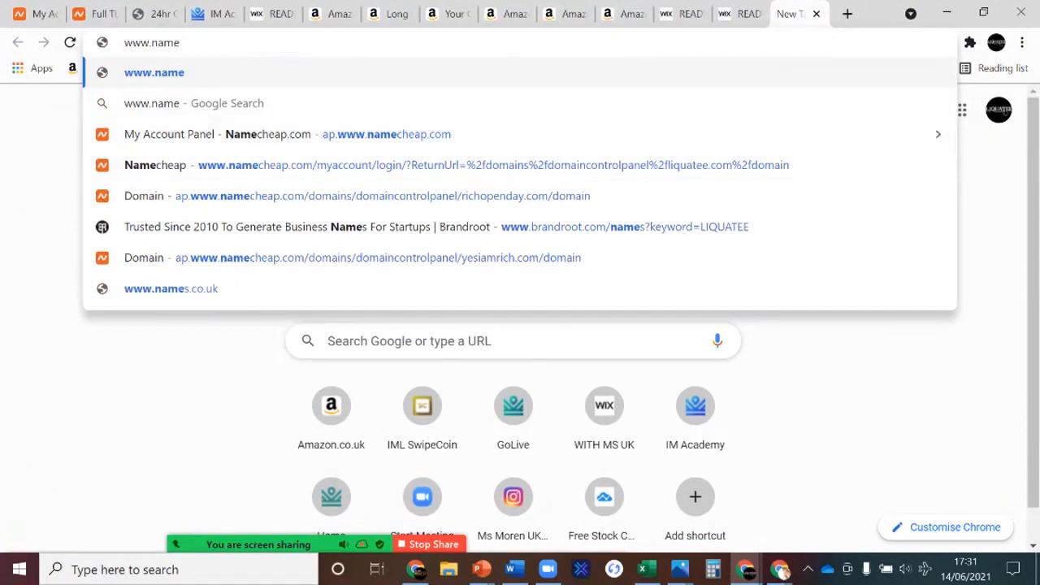
text(cheap.com)
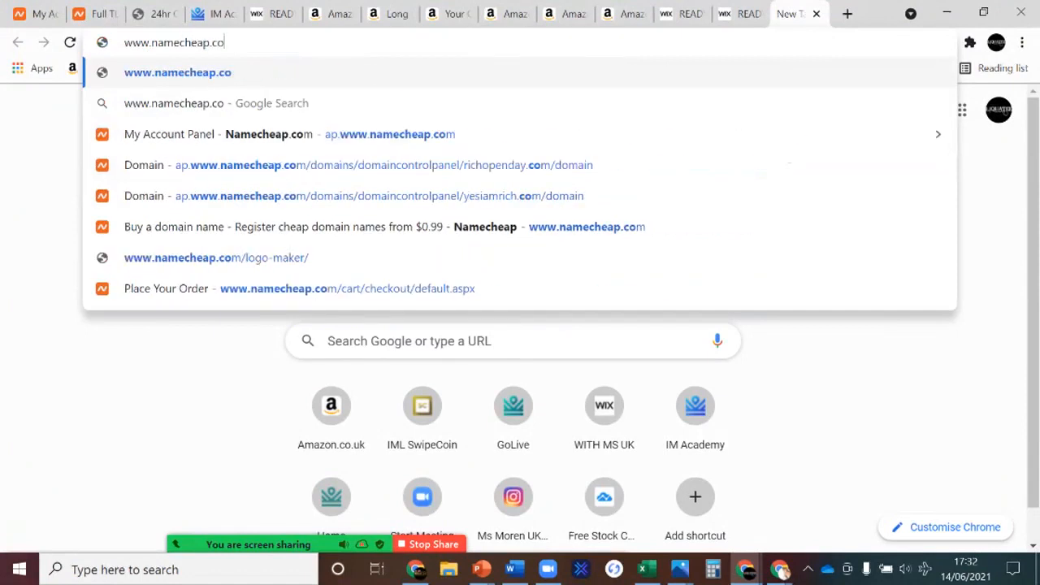
key(Return)
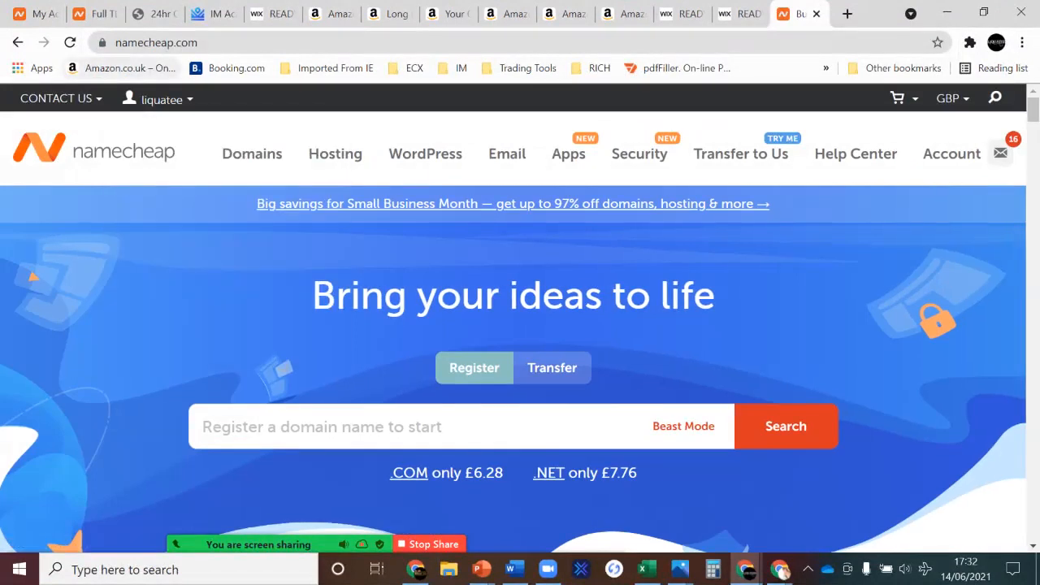
Search for the domain name richfreetrial among the domains available to register.
click(322, 426)
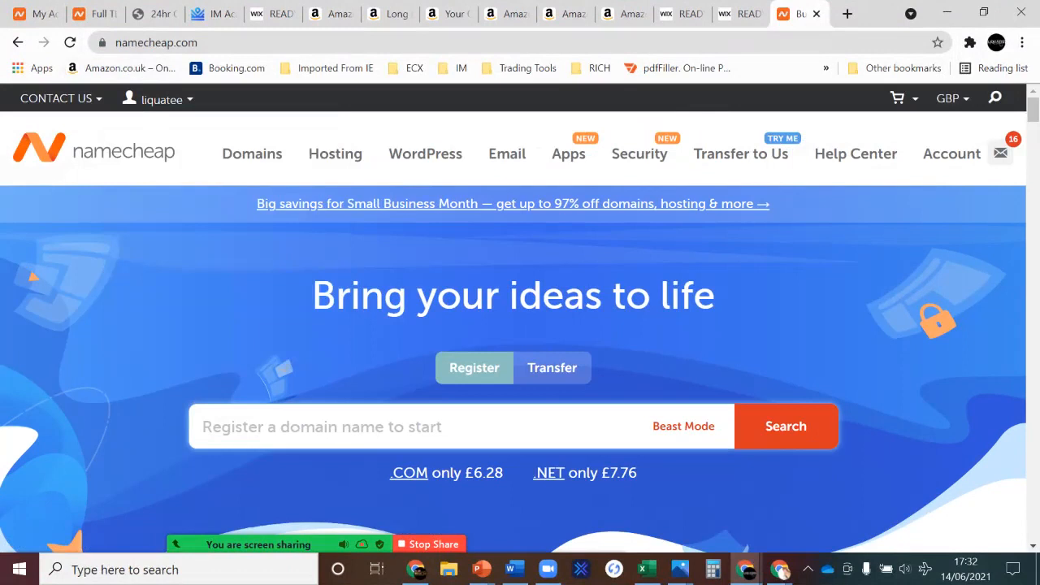
text(rich)
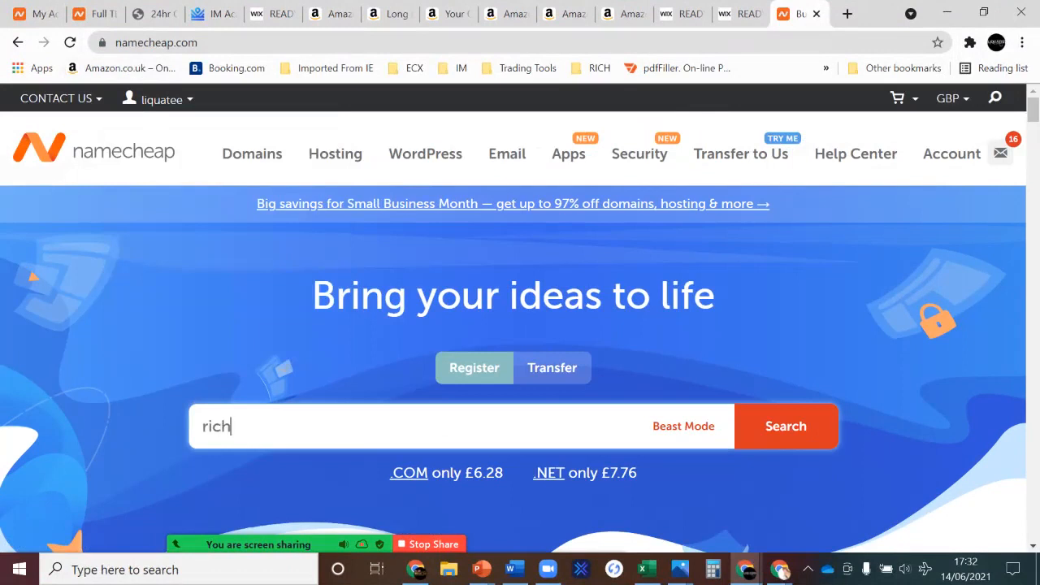
text(freetrial)
key(Return)
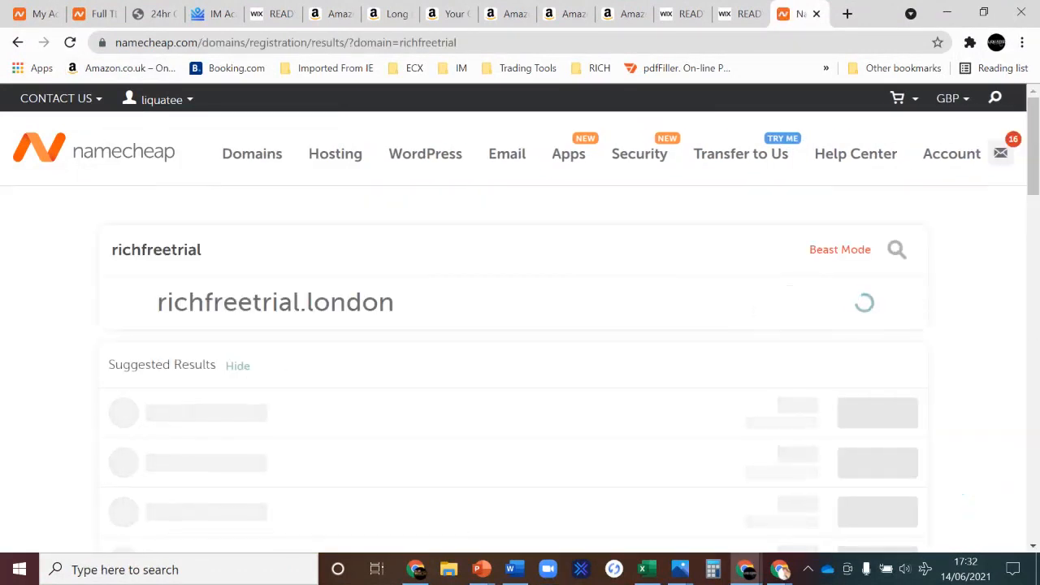
Add richfreetrial.com to the cart and proceed to checkout.
scroll(520, 317, down, 2)
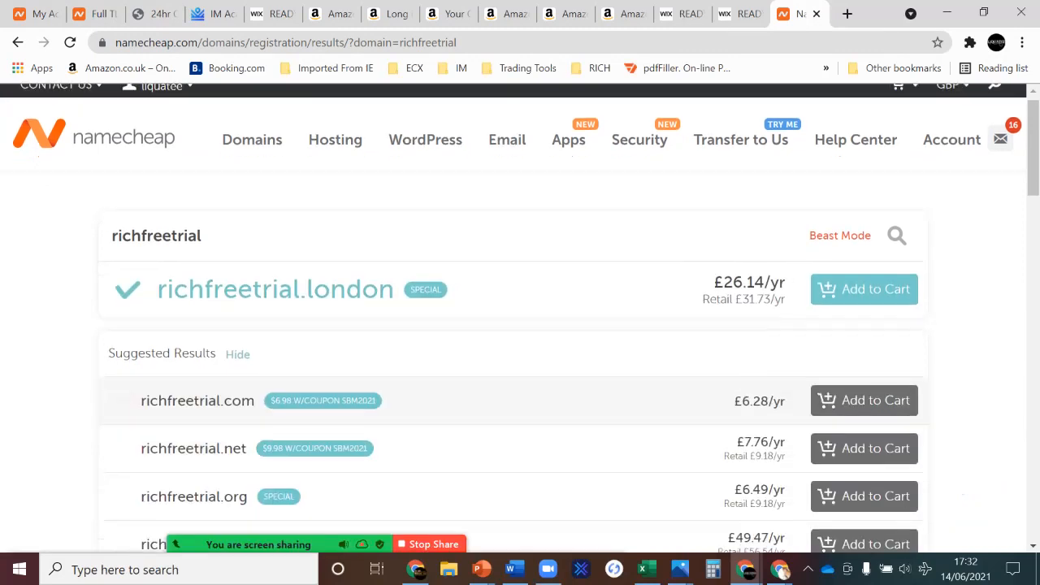
scroll(520, 325, down, 1)
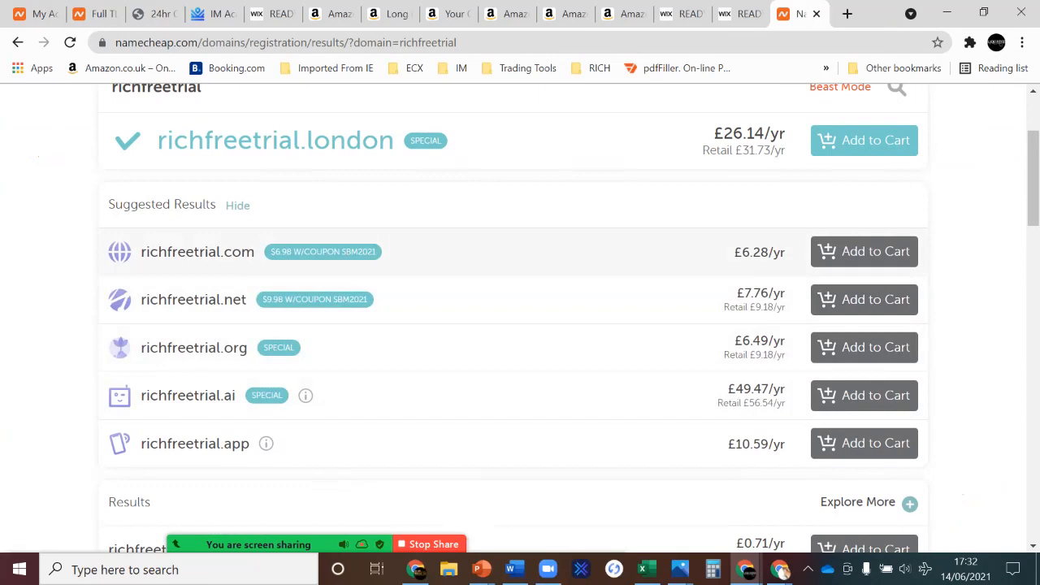
click(863, 251)
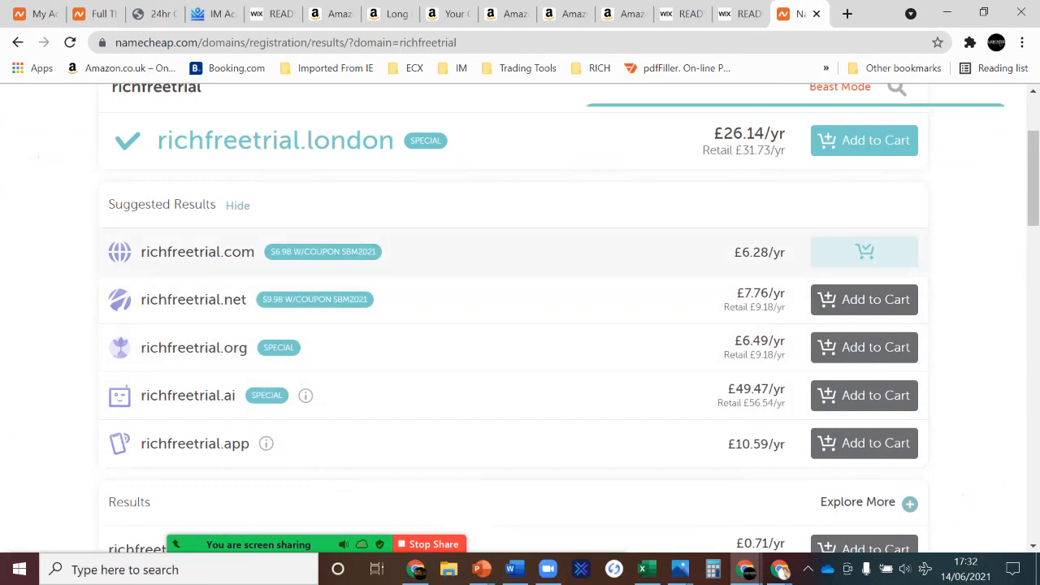
scroll(520, 317, up, 1)
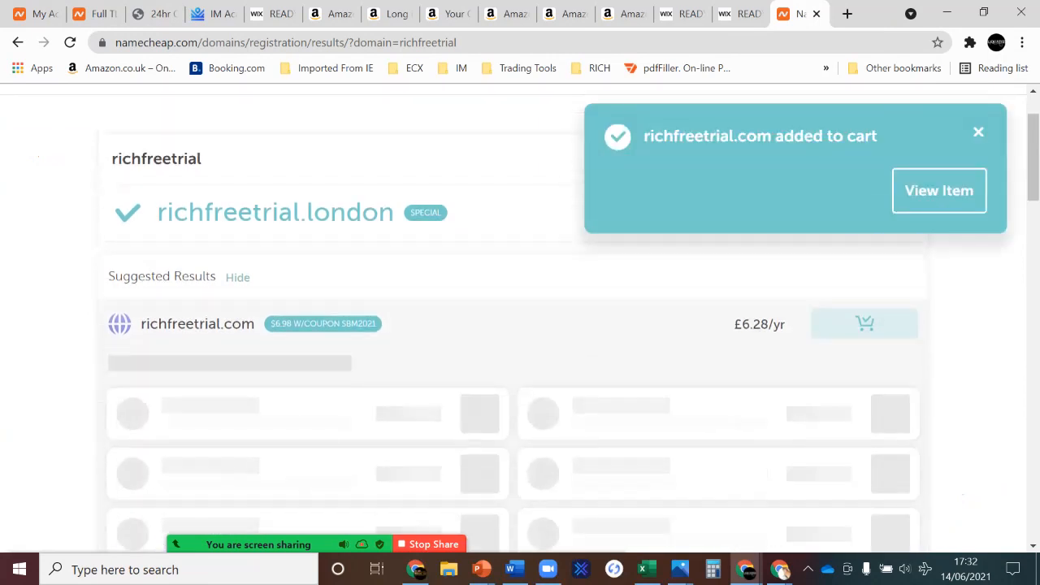
scroll(520, 290, up, 1)
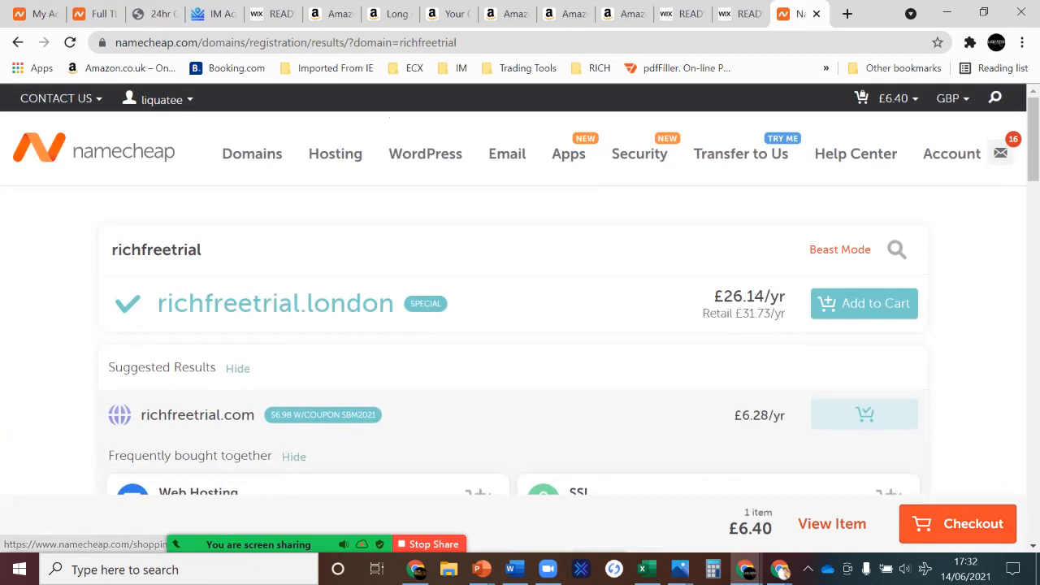
click(957, 524)
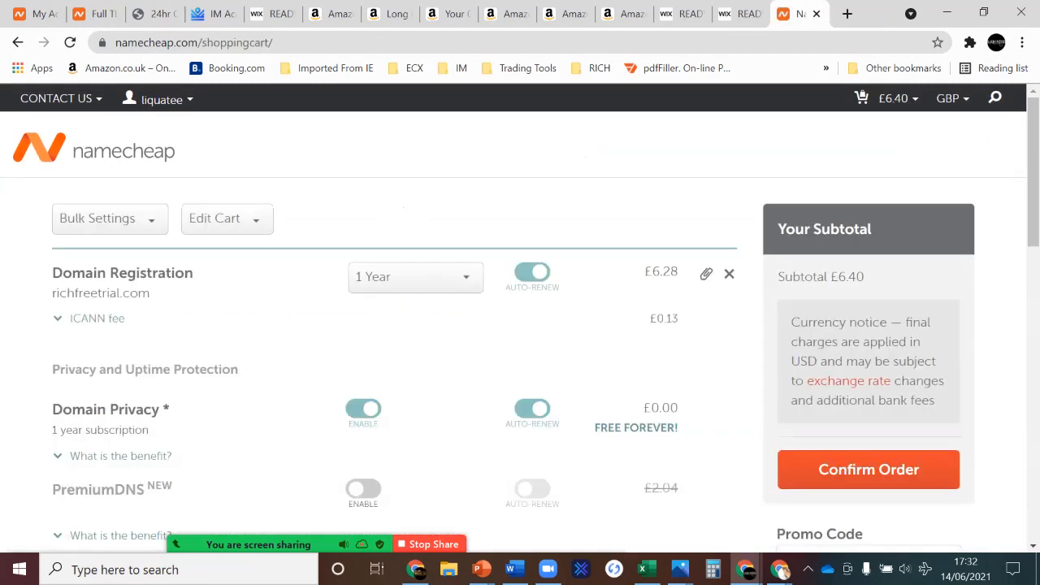
Enable PremiumDNS for richfreetrial.com in the cart and disable it again.
scroll(520, 317, down, 2)
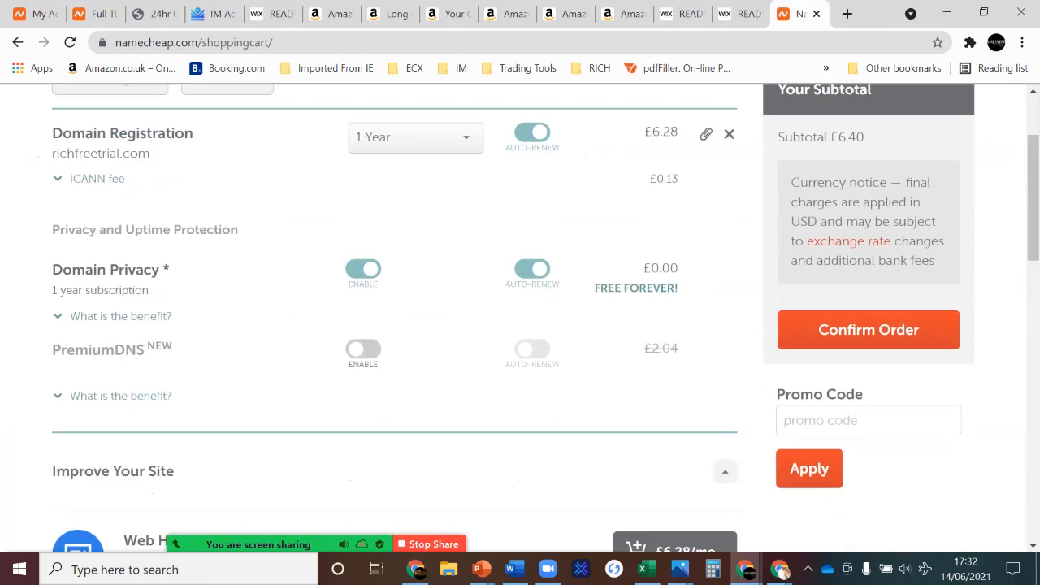
scroll(520, 317, down, 1)
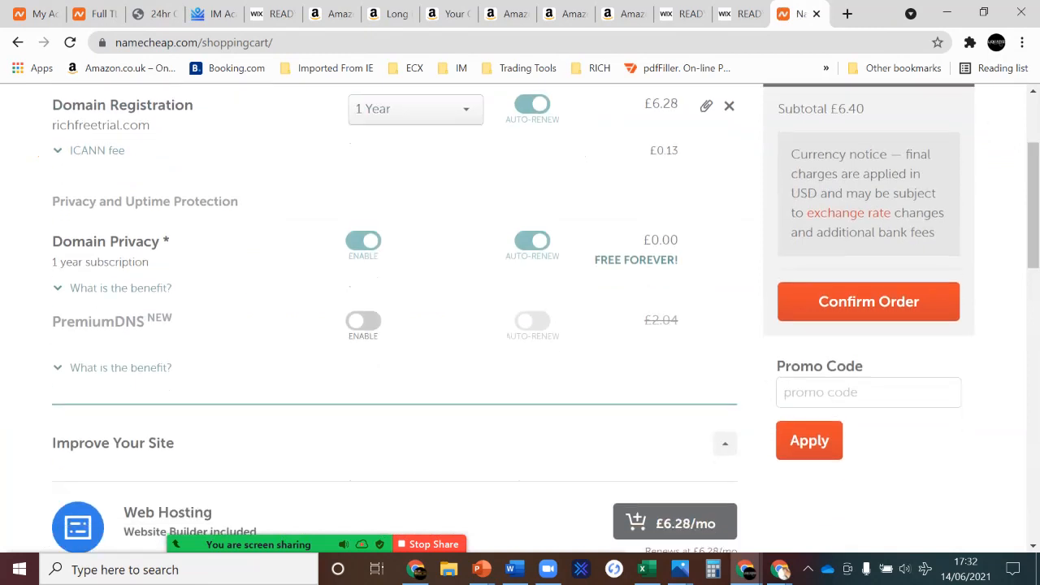
click(363, 315)
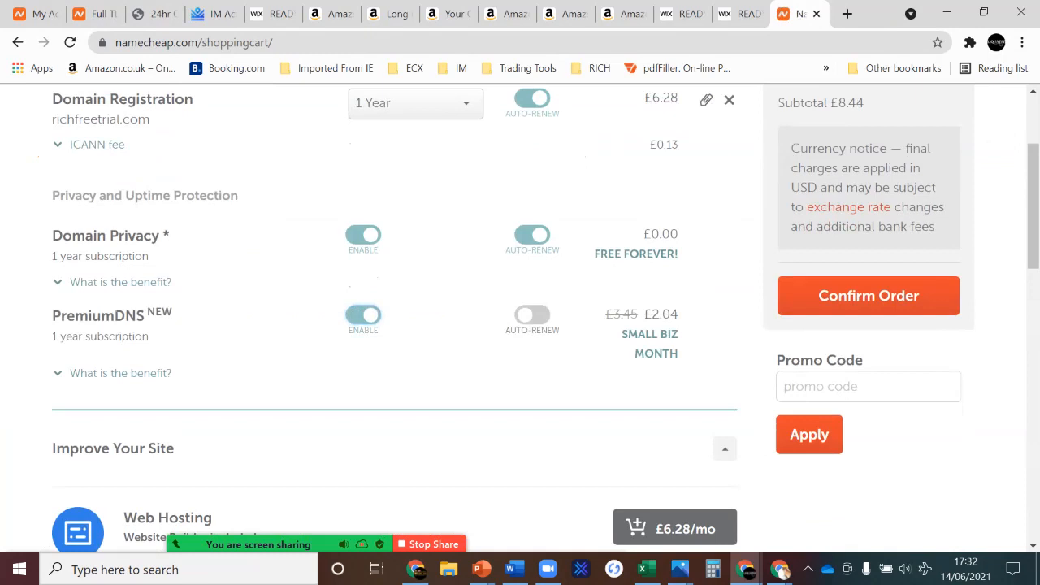
click(363, 315)
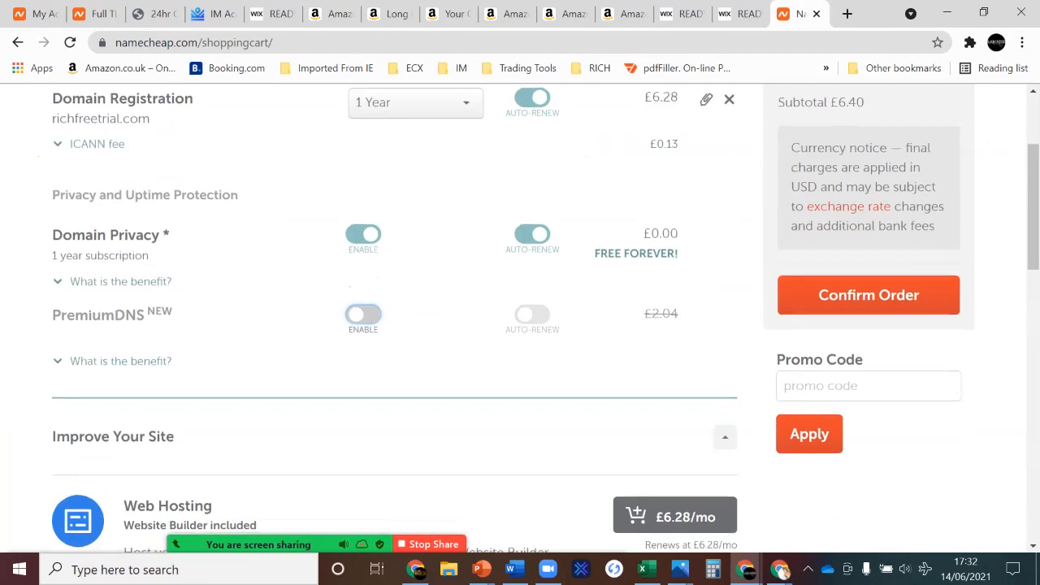
Confirm the cart order for richfreetrial.com and review the order summary, payment and receipt details.
scroll(520, 317, down, 2)
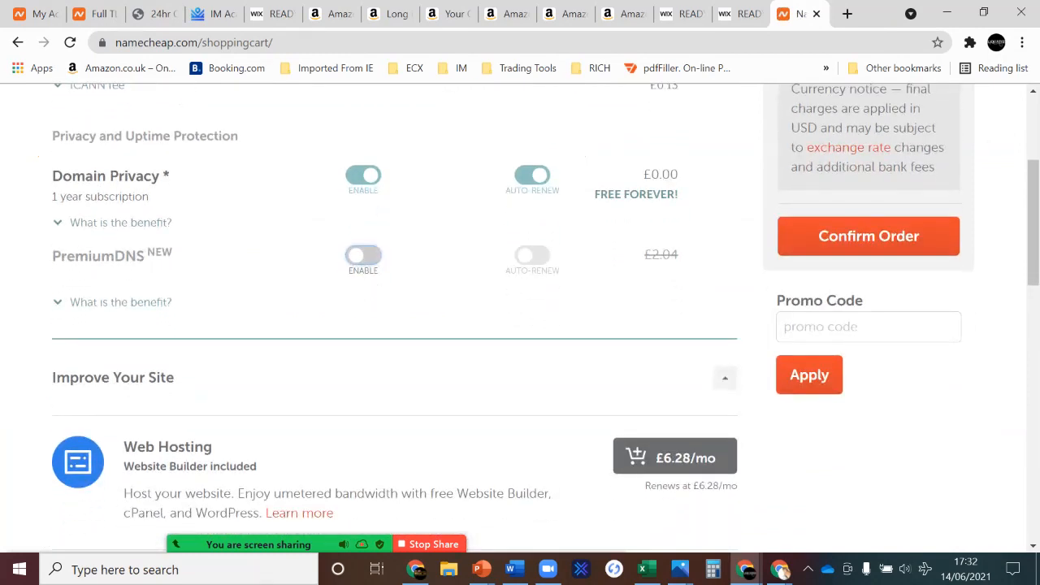
scroll(520, 317, down, 2)
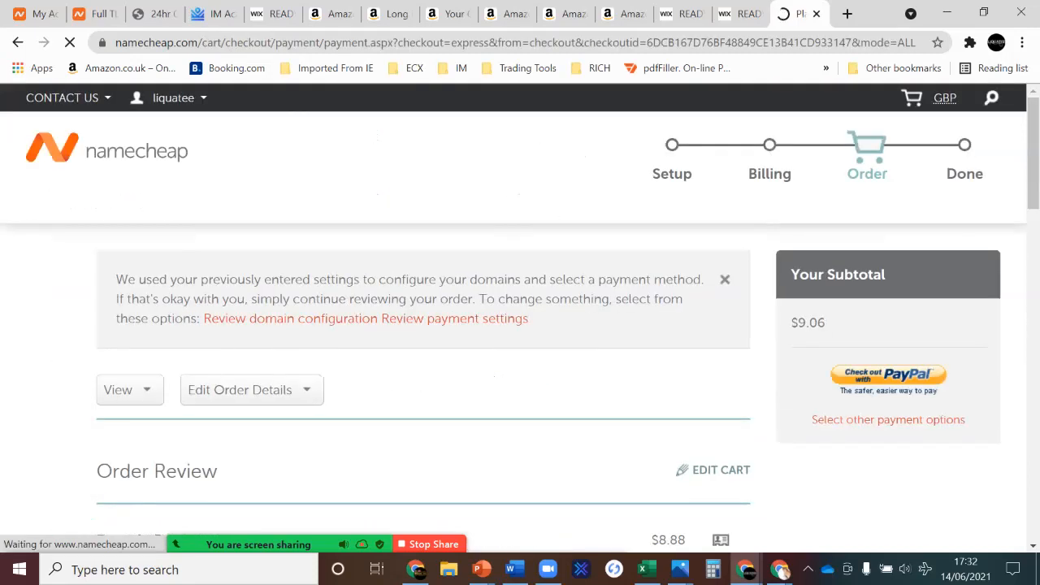
scroll(520, 317, down, 3)
scroll(422, 317, down, 8)
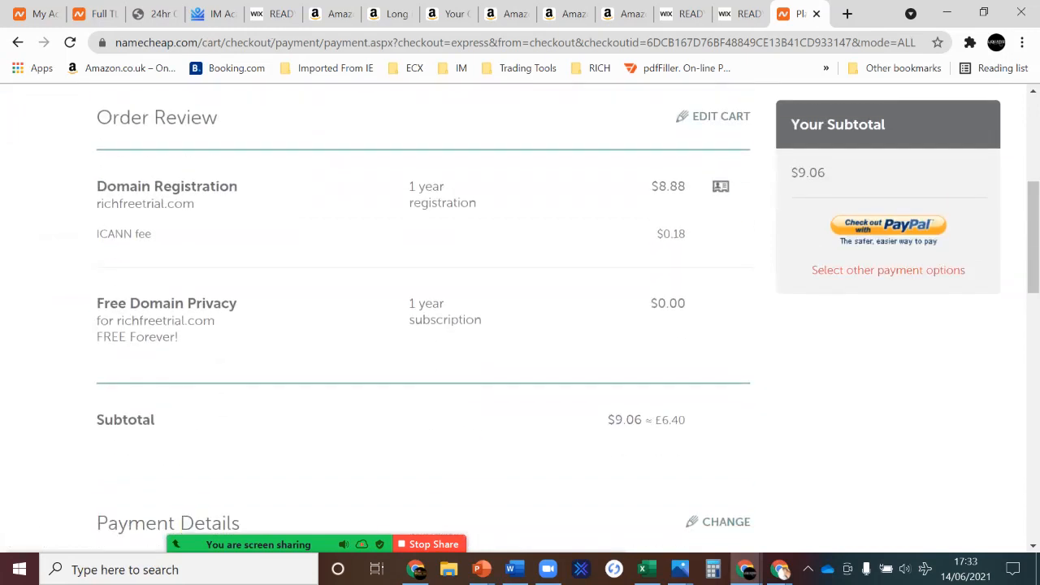
scroll(520, 316, down, 2)
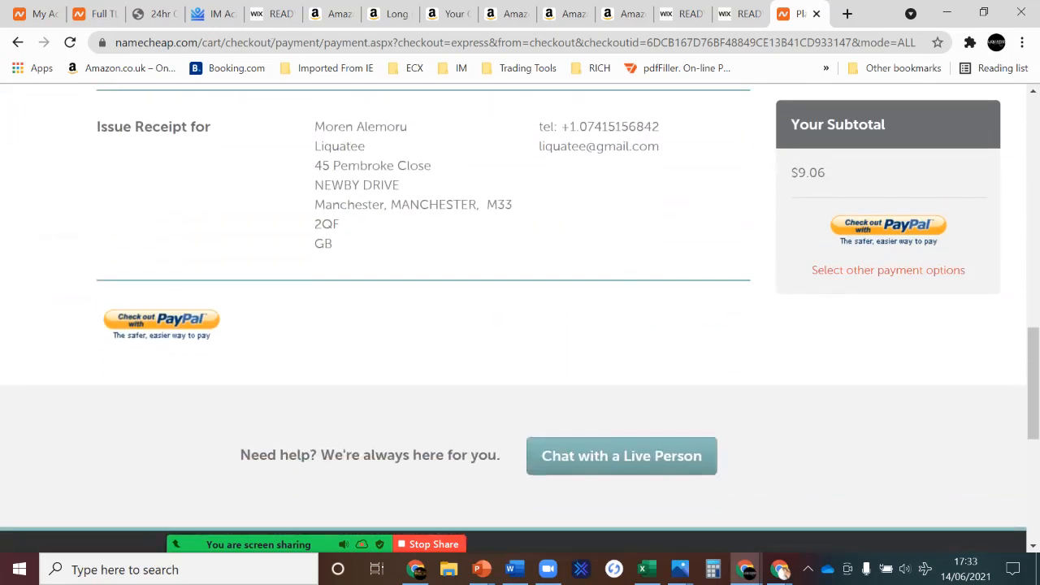
scroll(520, 316, up, 8)
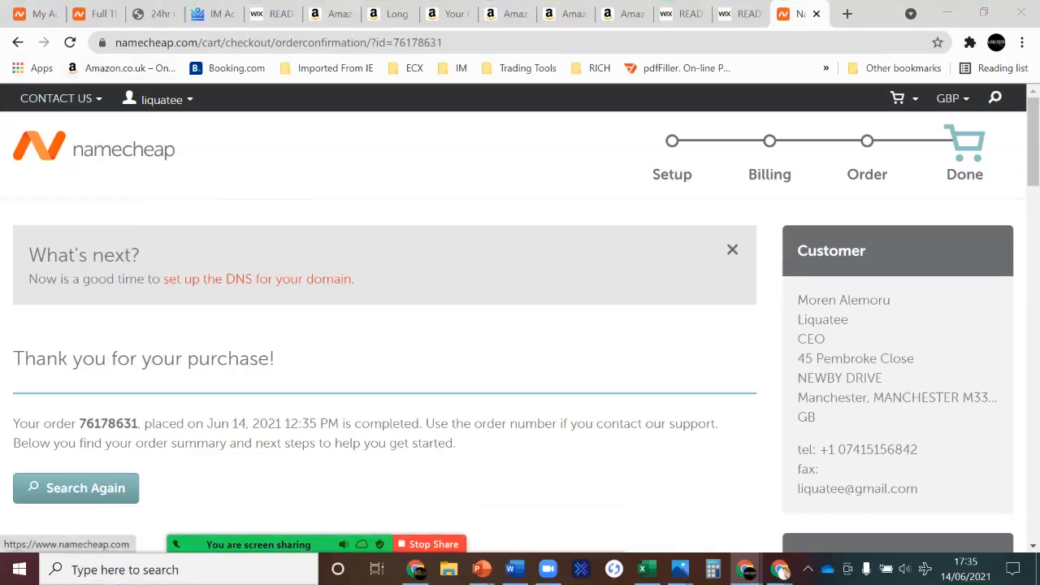
Go to the account dashboard and open the management page for richfreetrial.com.
click(93, 147)
mouse_move(160, 100)
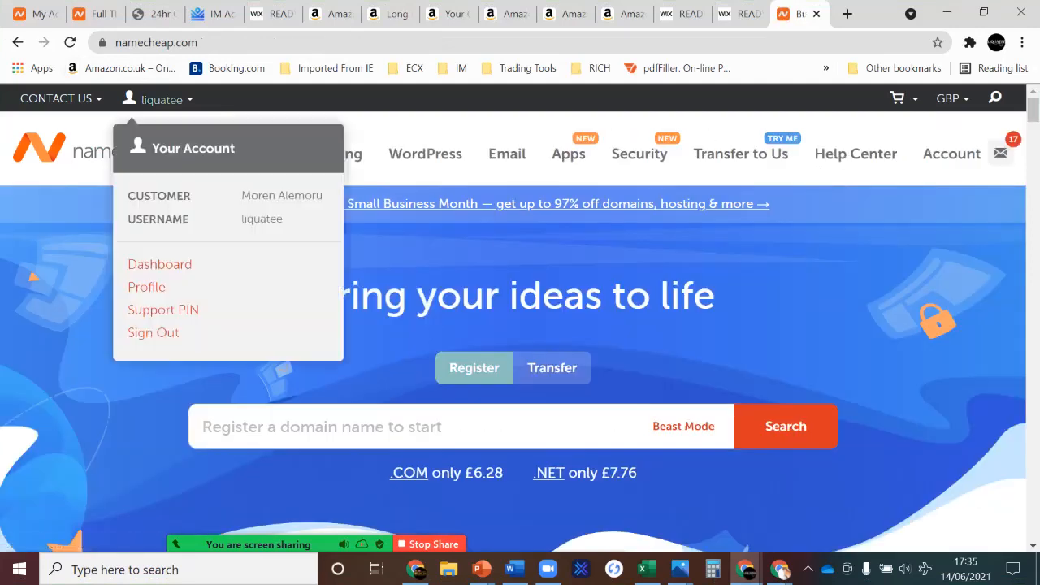
click(159, 264)
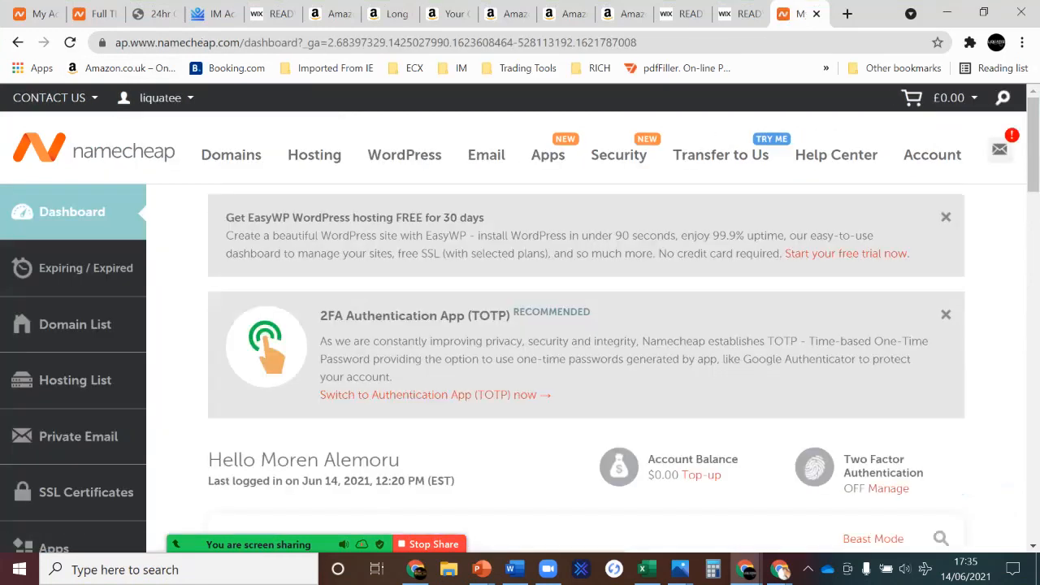
scroll(585, 325, down, 5)
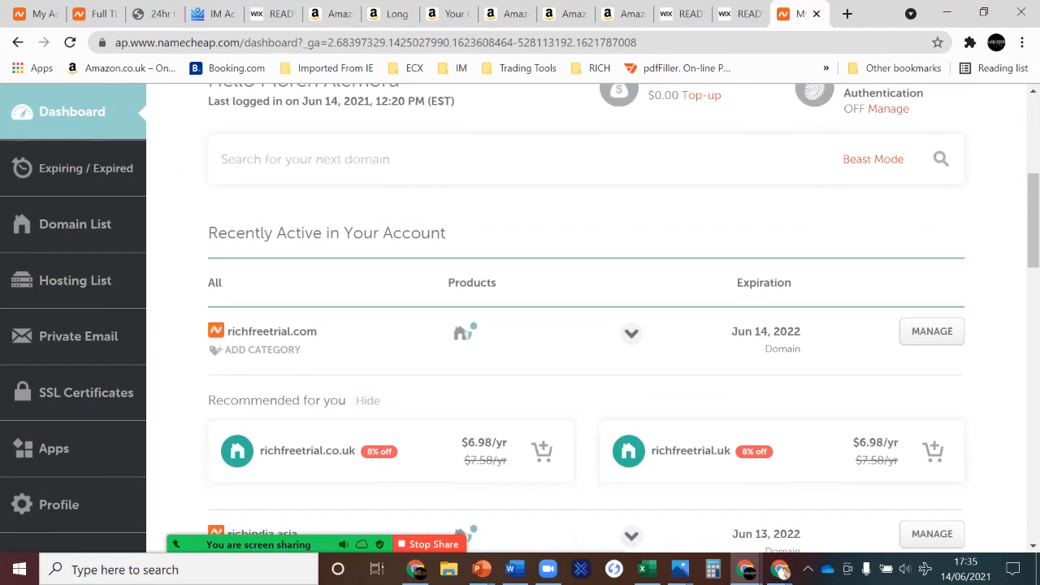
click(931, 331)
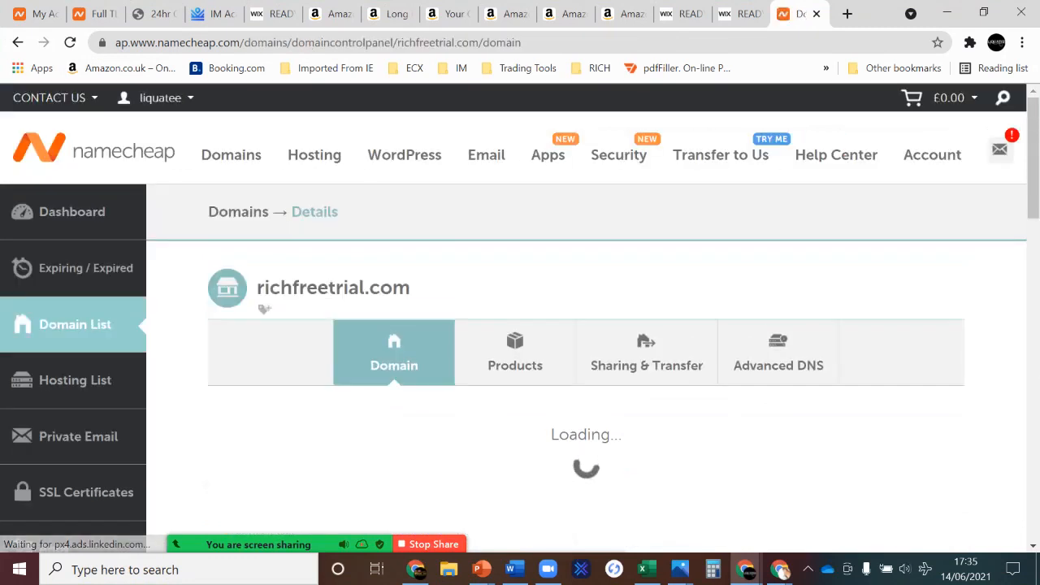
Open the destination URL of the richfreetrial.com domain redirect for editing.
drag(861, 358, 853, 324)
click(857, 342)
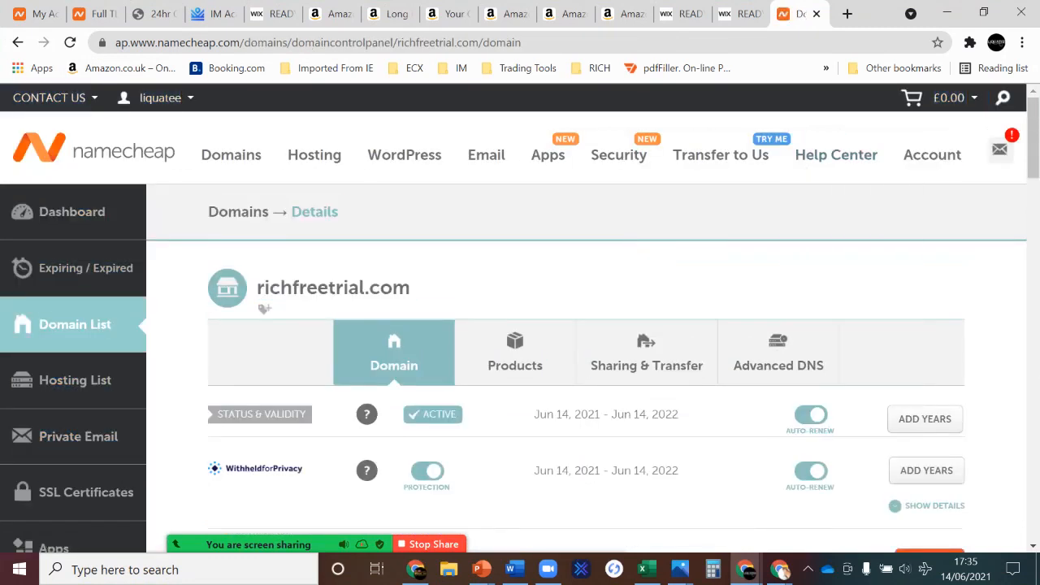
scroll(264, 308, down, 6)
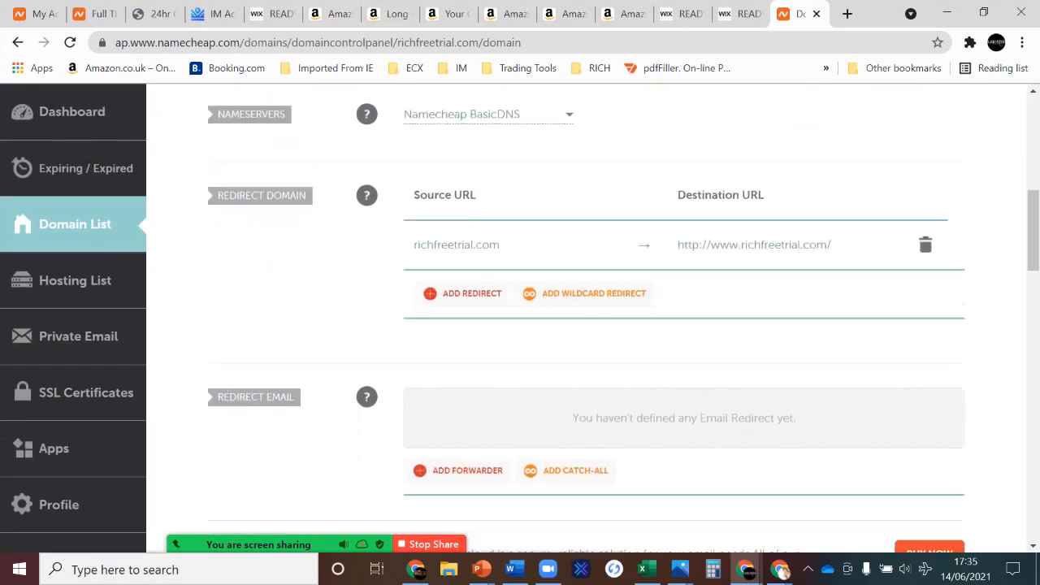
scroll(585, 317, up, 2)
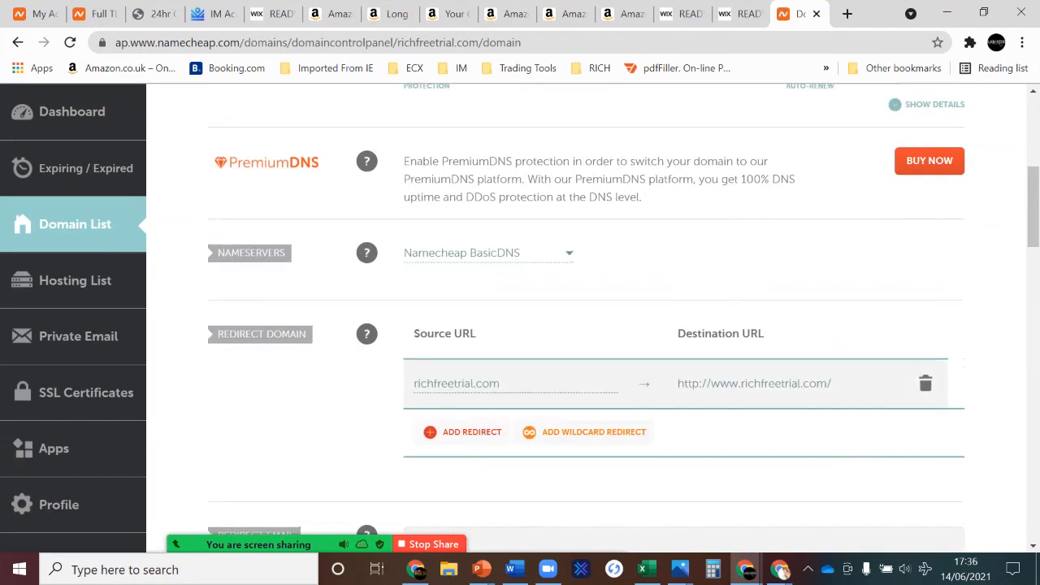
click(755, 384)
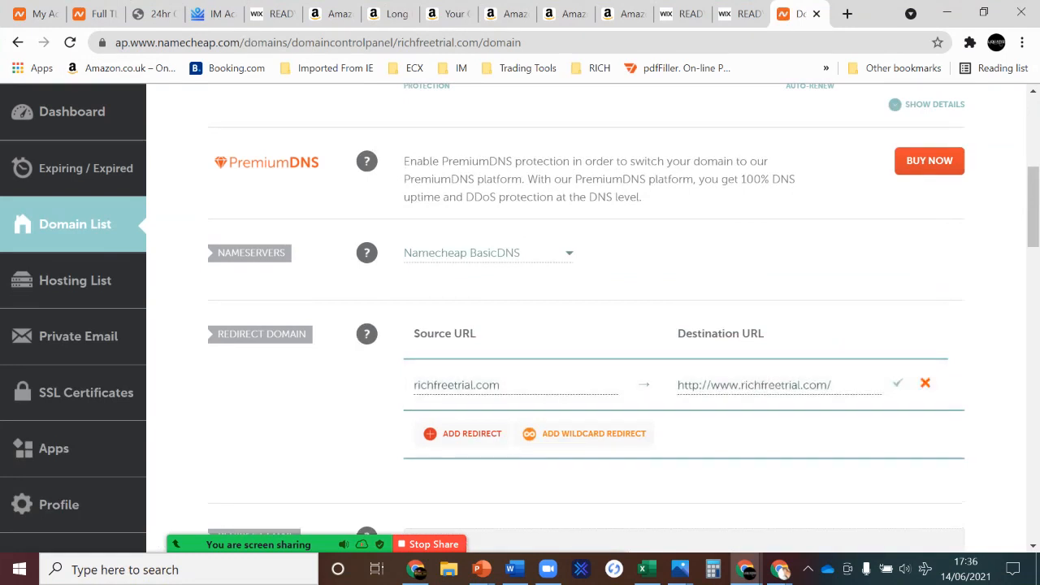
Visit richfreetrial.com in a new browser tab to check what the domain shows, and close that tab again.
click(847, 14)
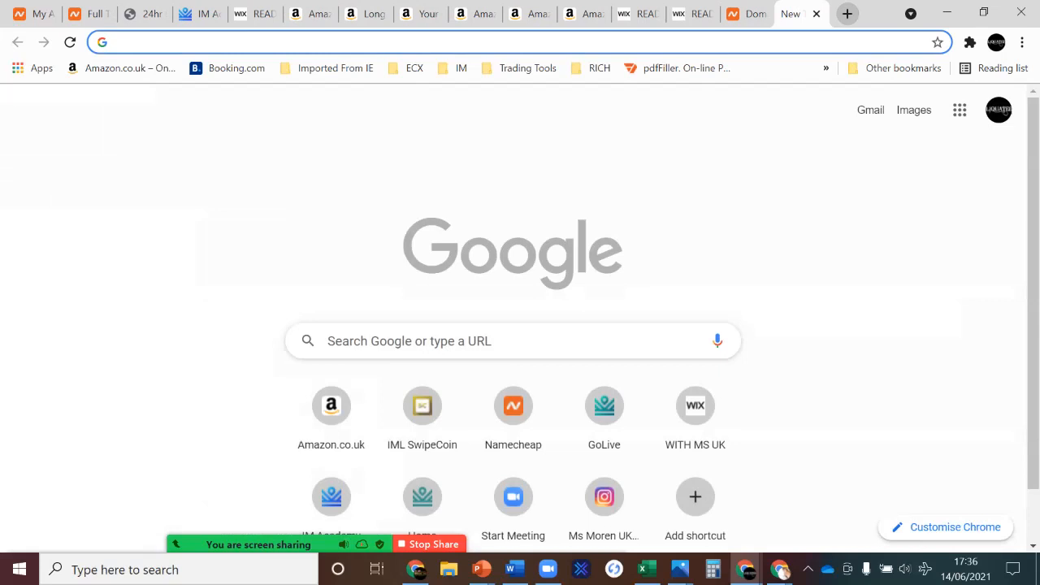
text(RICHFREE)
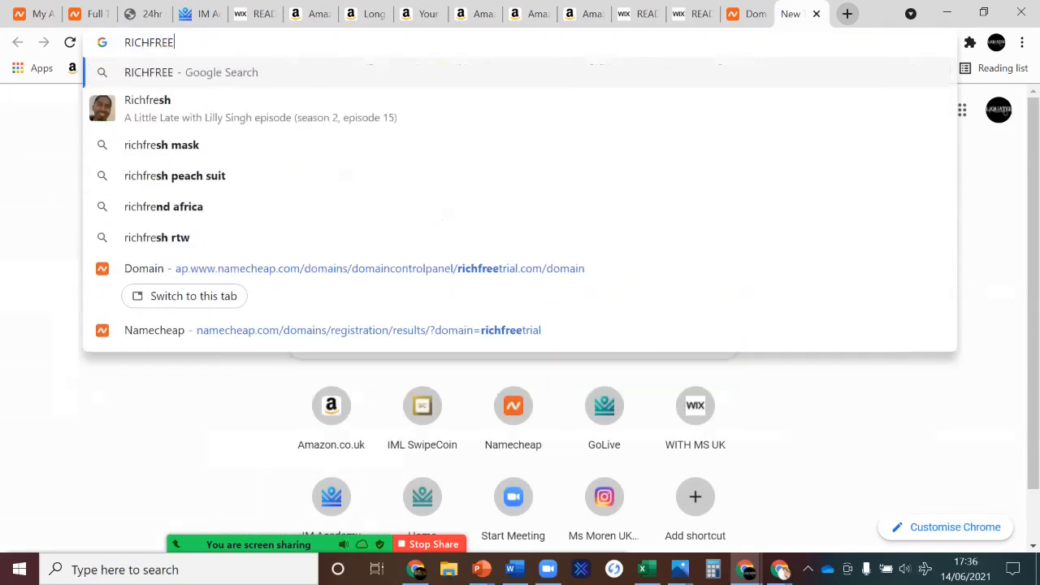
text(TRIAL.COM)
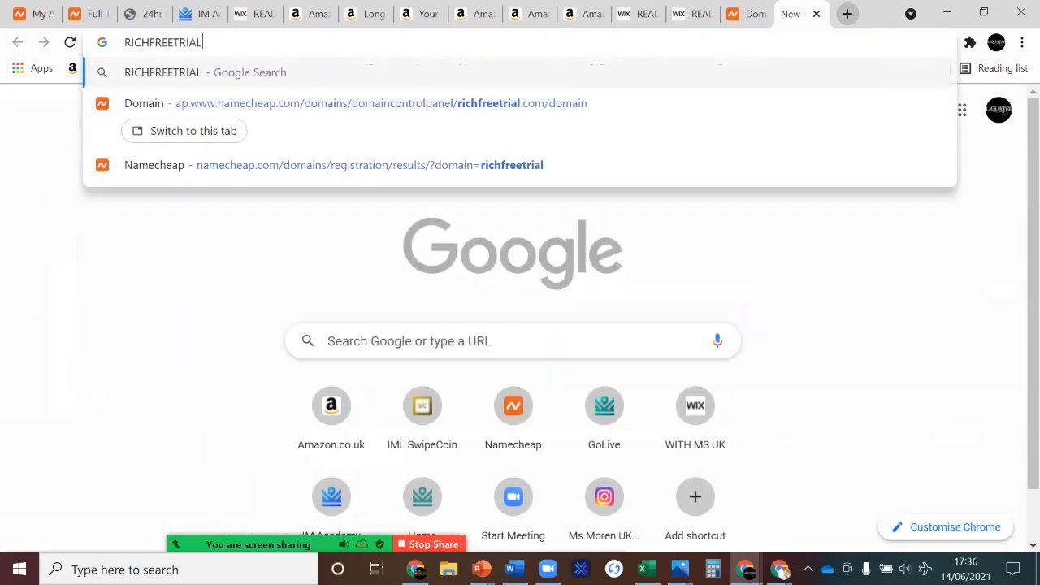
key(Return)
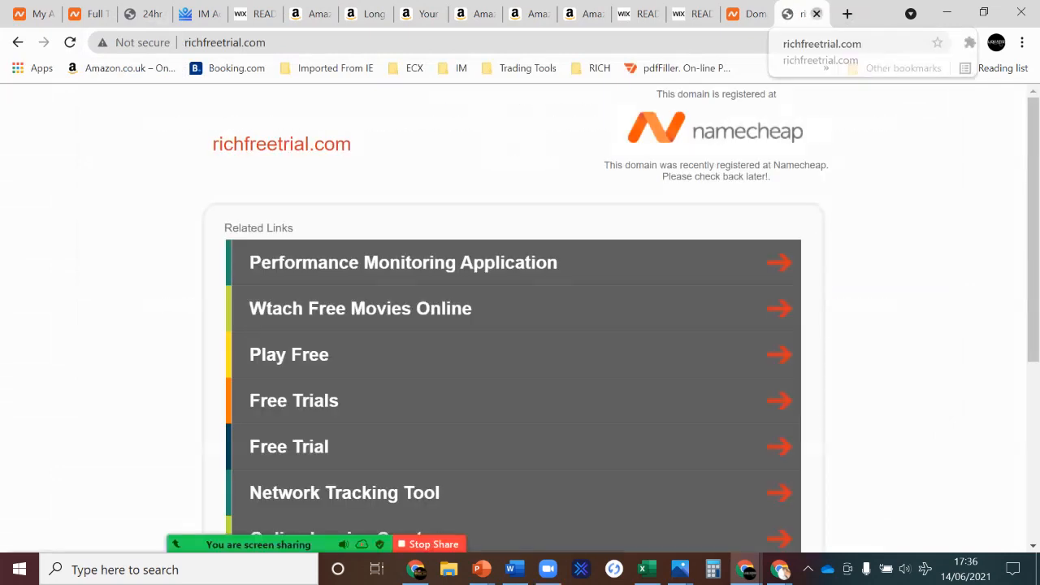
click(816, 14)
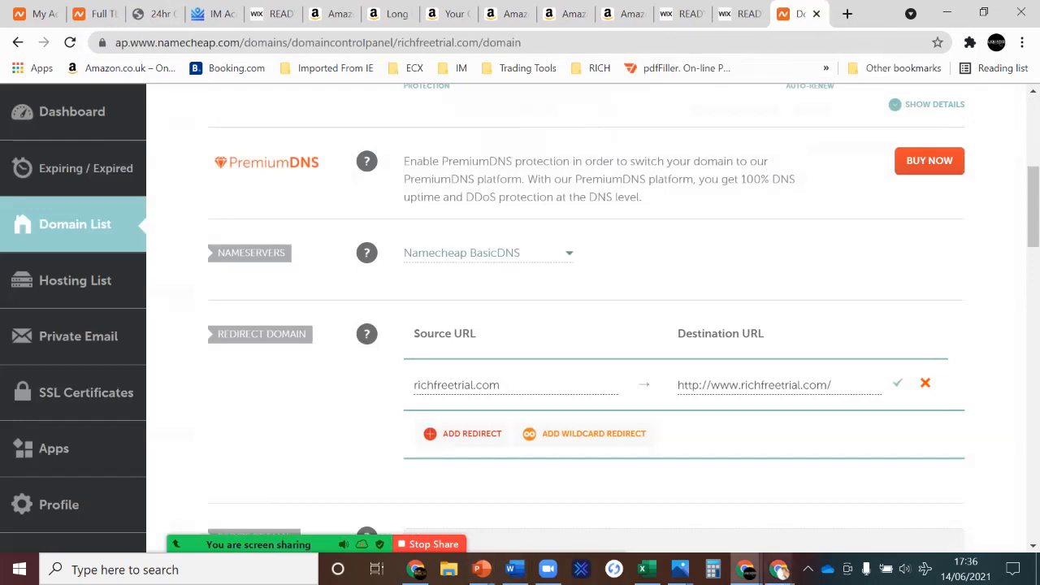
Switch to the Wix browser window, go to the RICH FREE TRIAL site dashboard and open the site's rename settings.
mouse_move(416, 568)
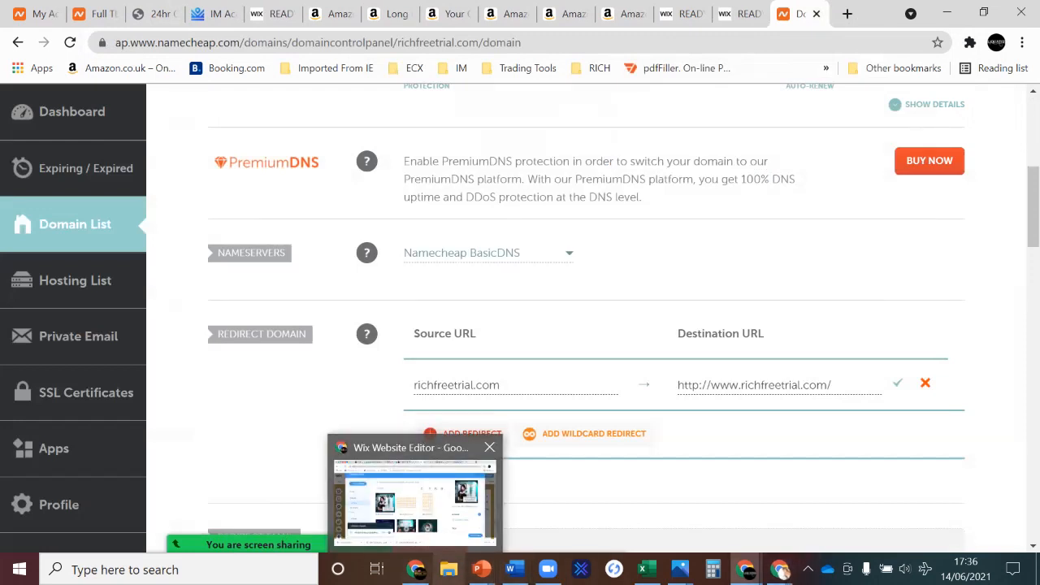
click(415, 495)
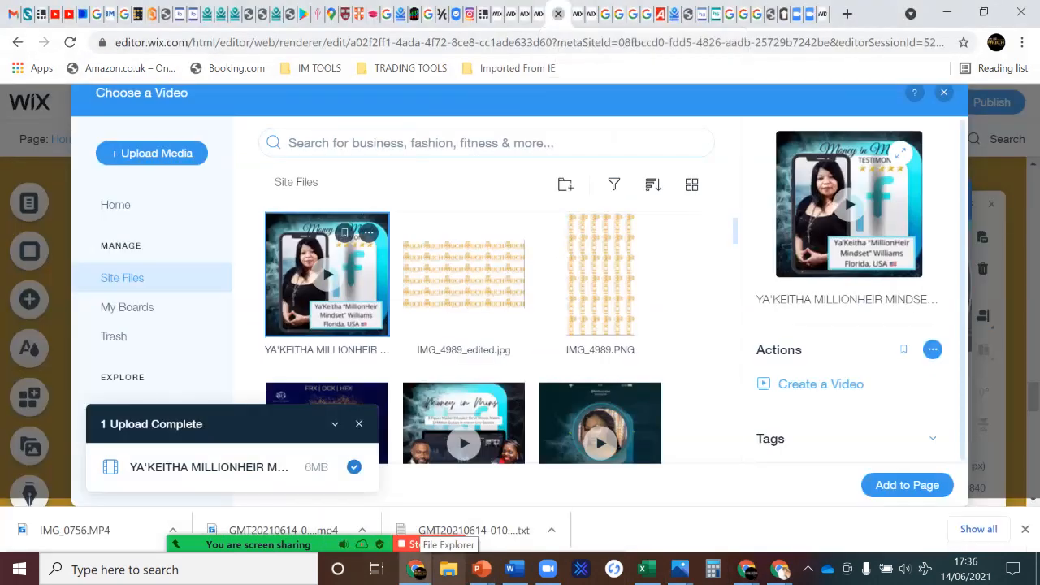
click(571, 14)
click(548, 14)
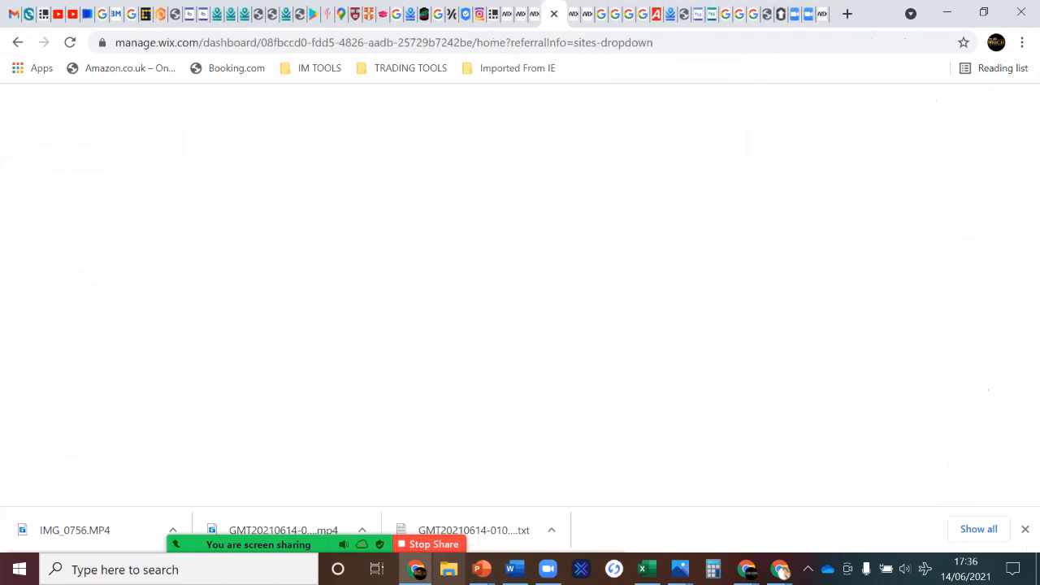
click(571, 14)
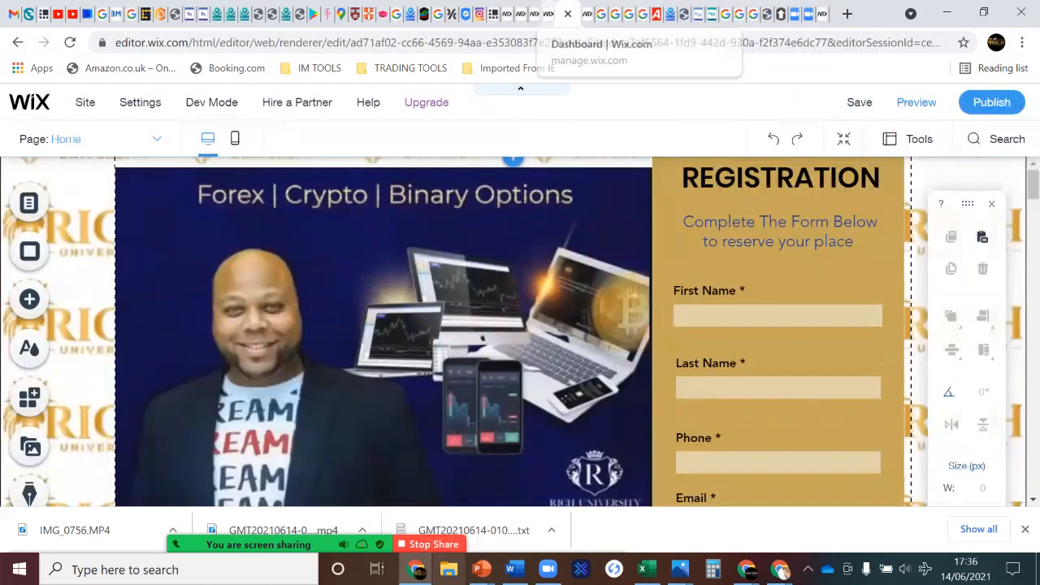
click(548, 14)
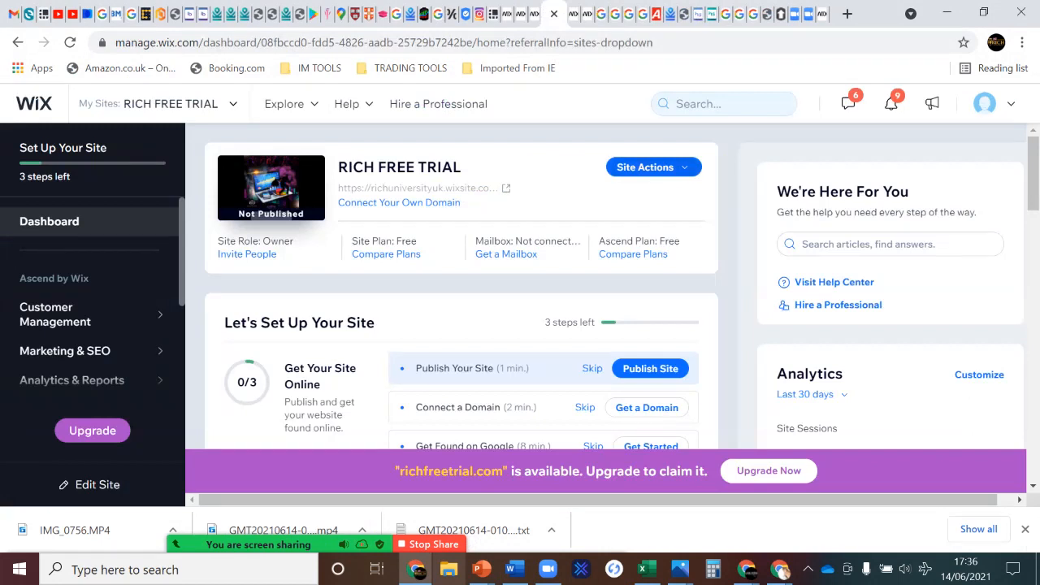
click(652, 167)
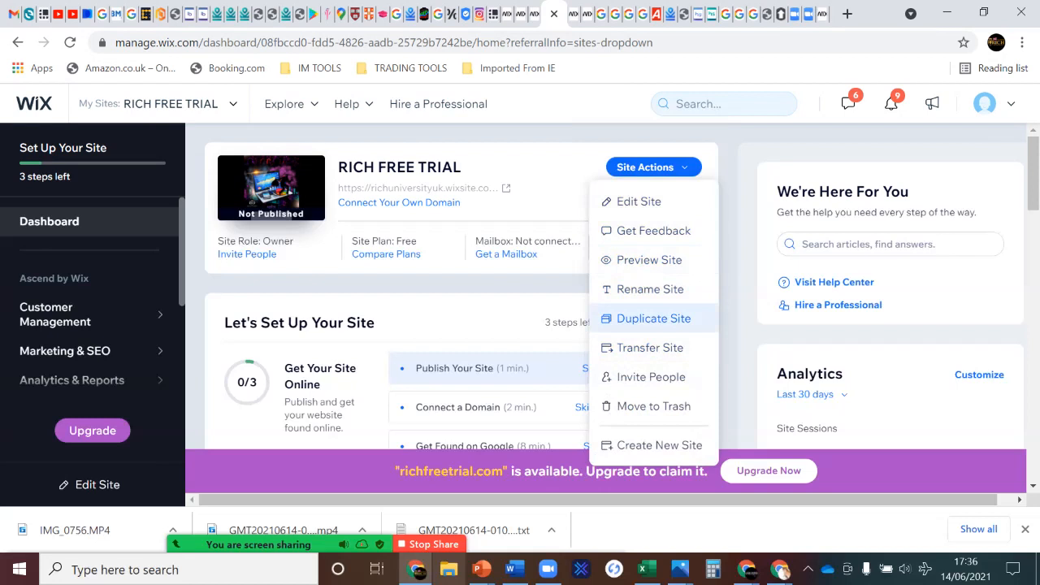
click(650, 289)
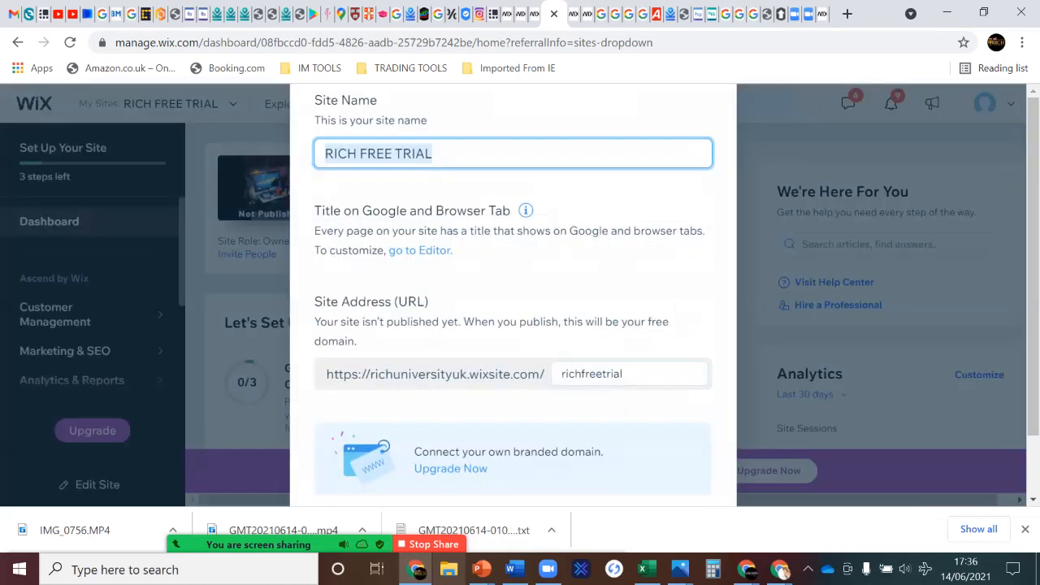
triple_click(512, 373)
key(ctrl+c)
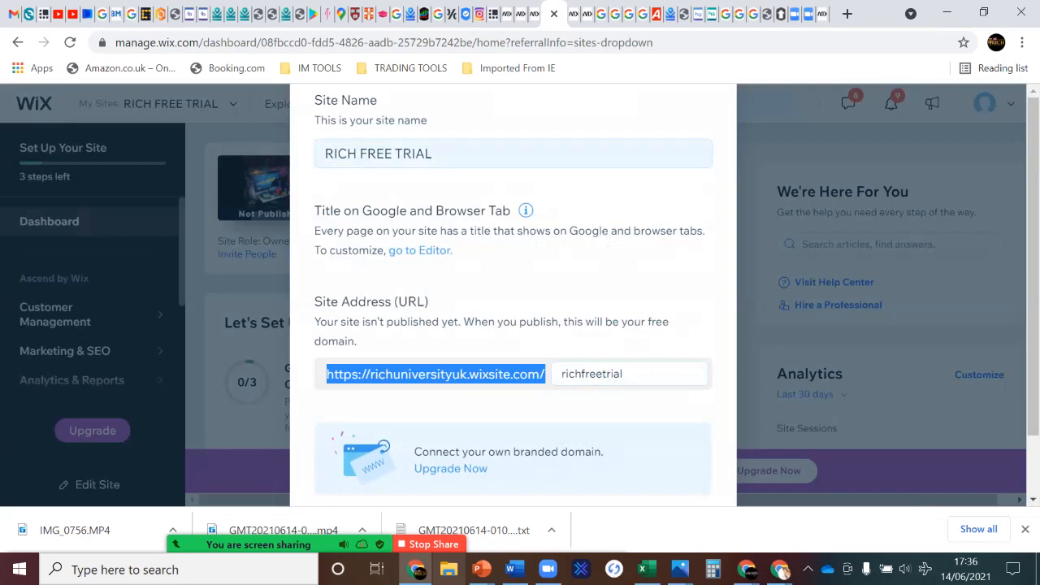
click(488, 42)
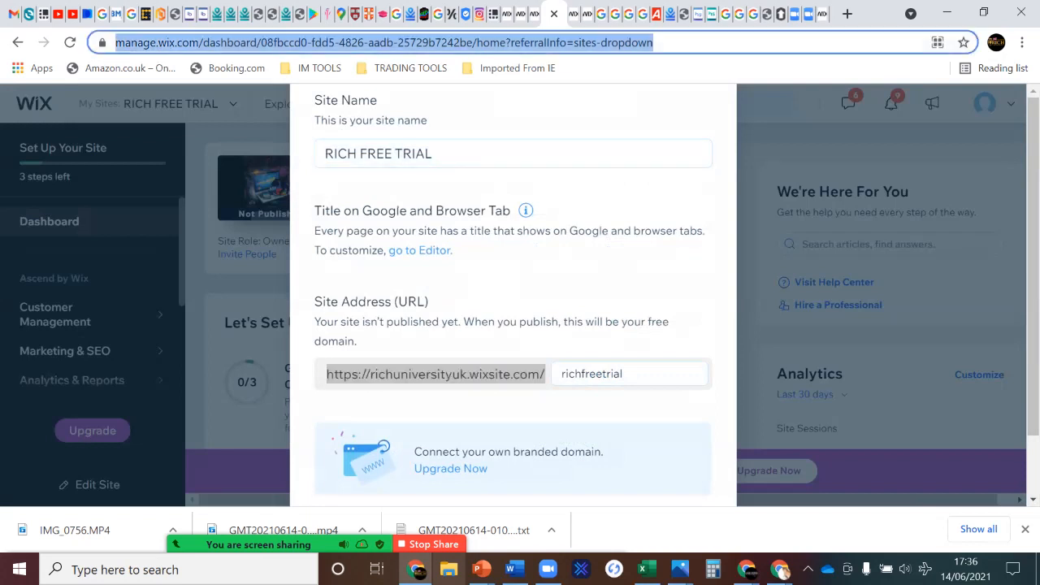
key(ctrl+v)
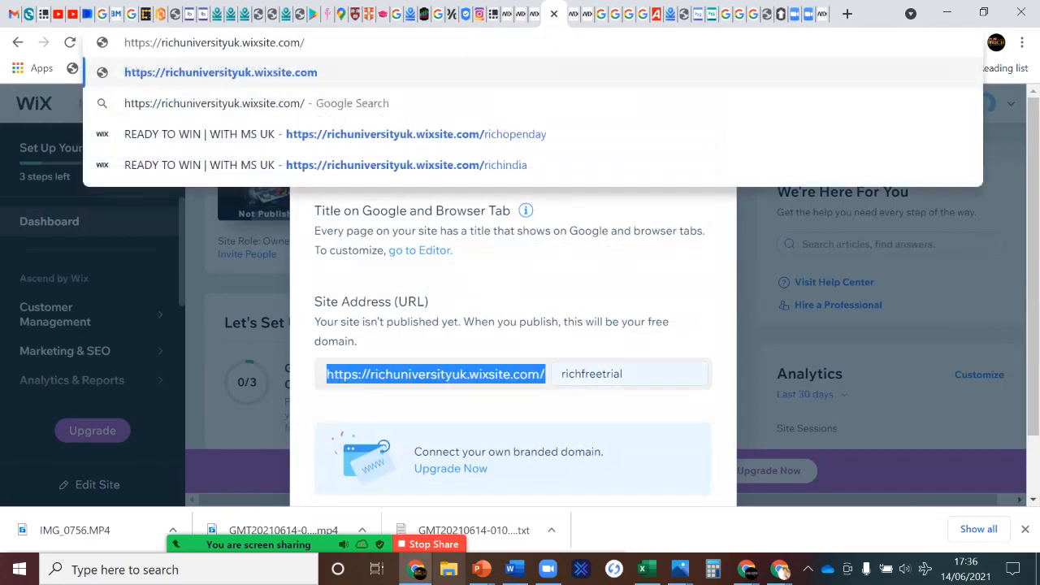
double_click(593, 374)
key(ctrl+c)
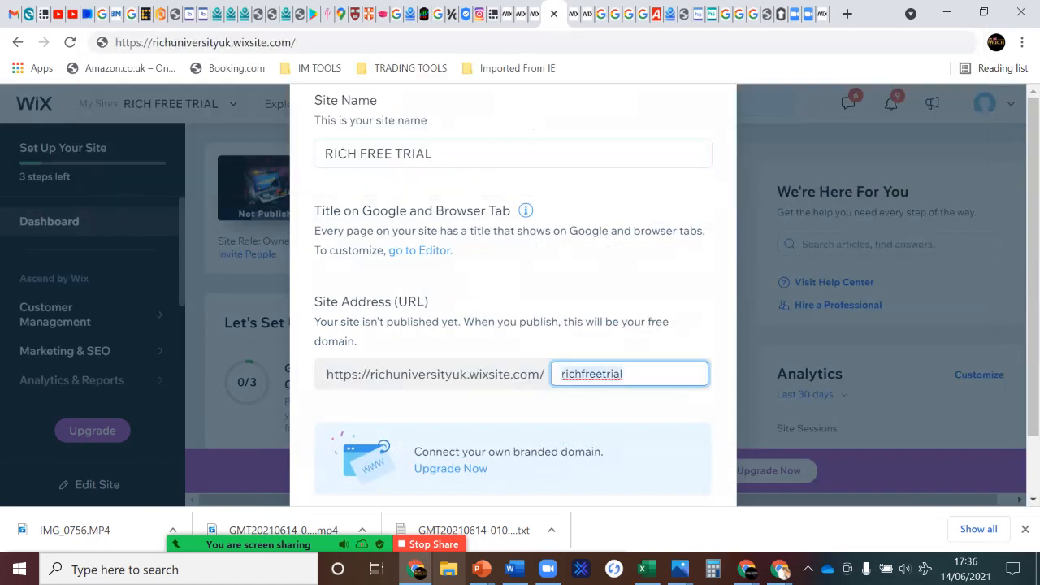
click(325, 42)
click(297, 42)
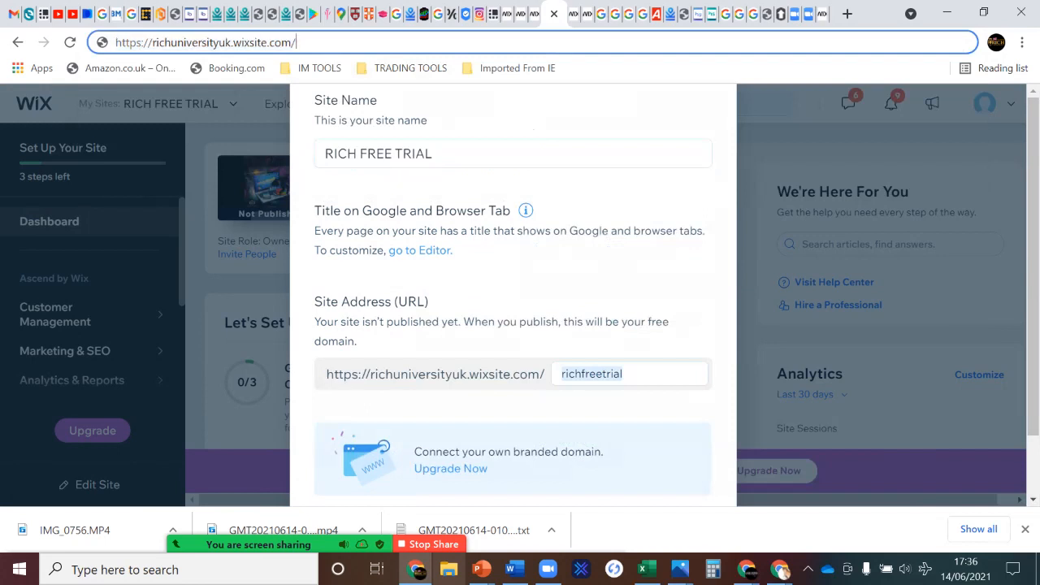
key(ctrl+v)
key(ctrl+shift+Left)
key(ctrl+shift+Right)
key(ctrl+shift+Left)
double_click(214, 42)
triple_click(242, 42)
key(ctrl+c)
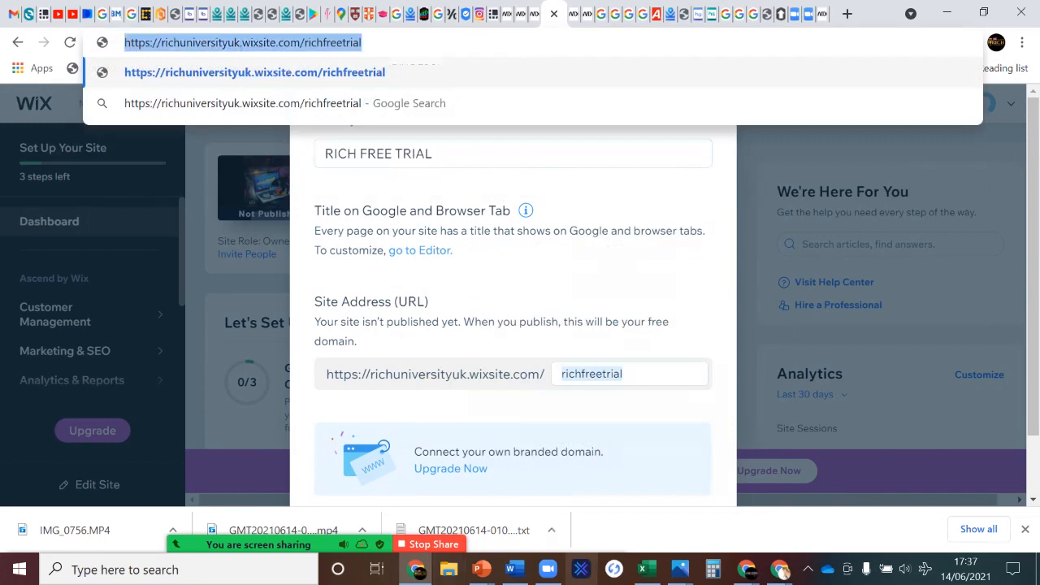
mouse_move(746, 569)
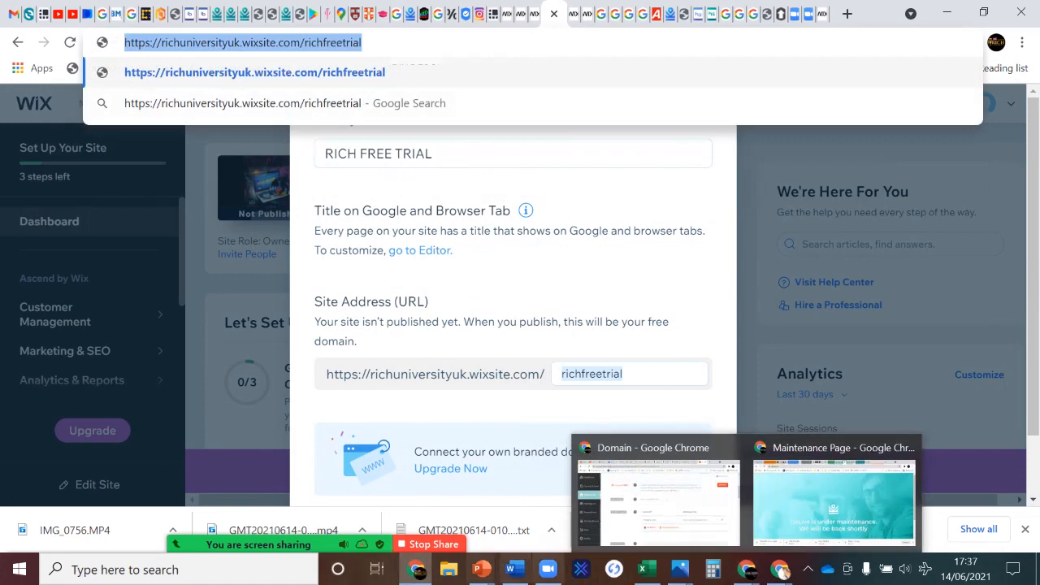
click(658, 496)
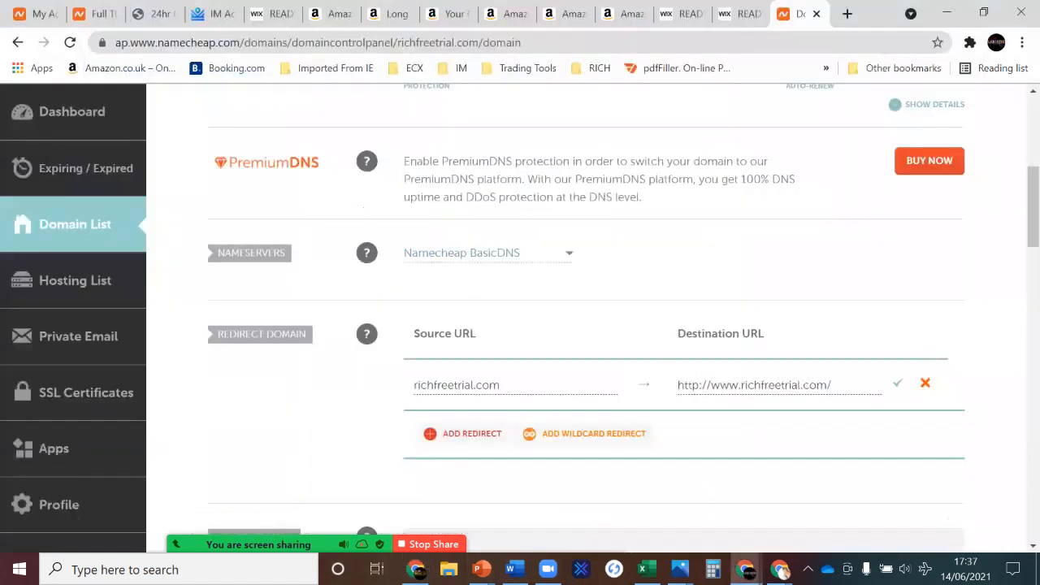
triple_click(723, 386)
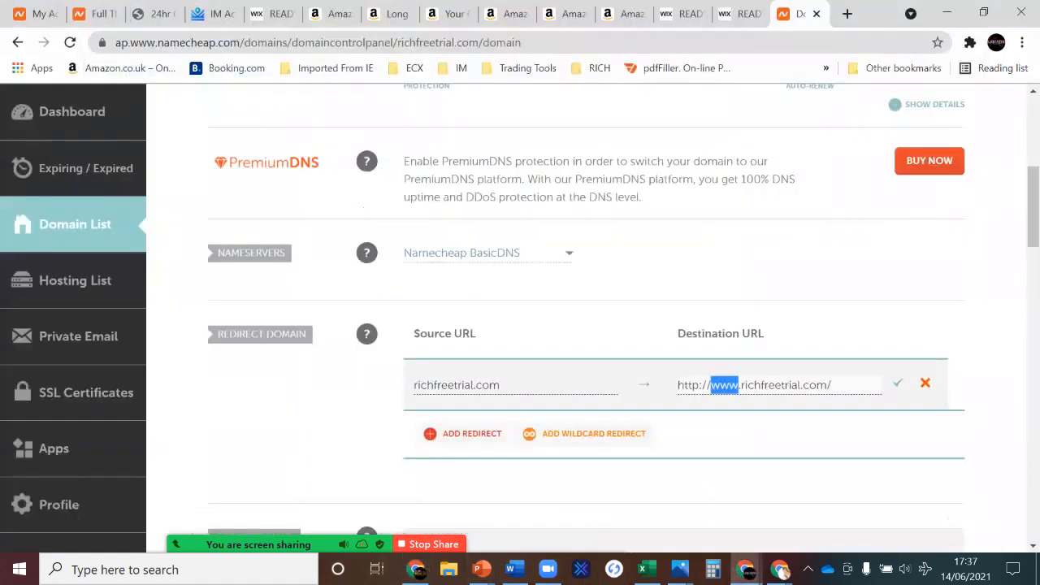
key(ctrl+v)
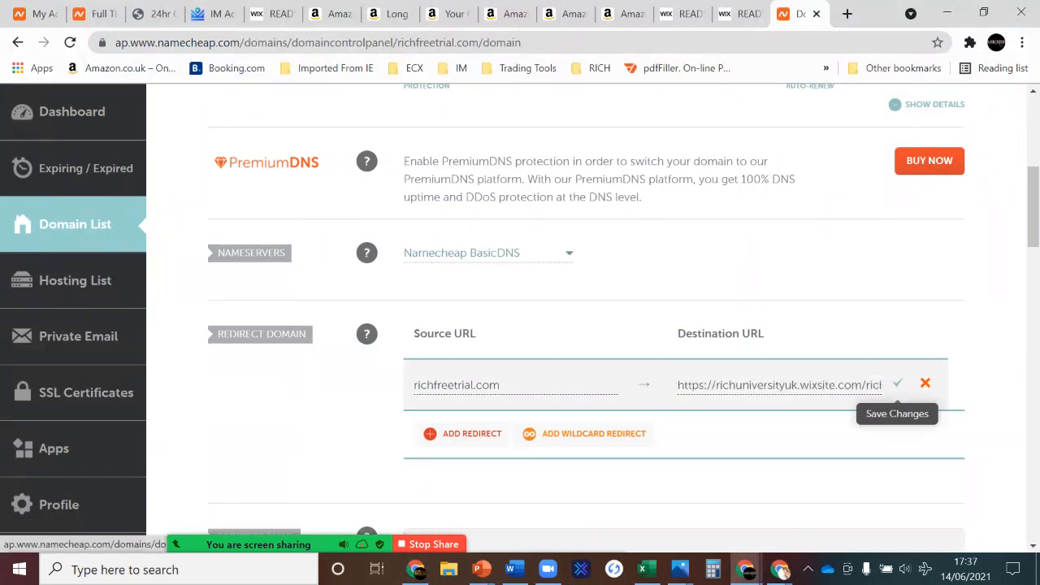
click(896, 382)
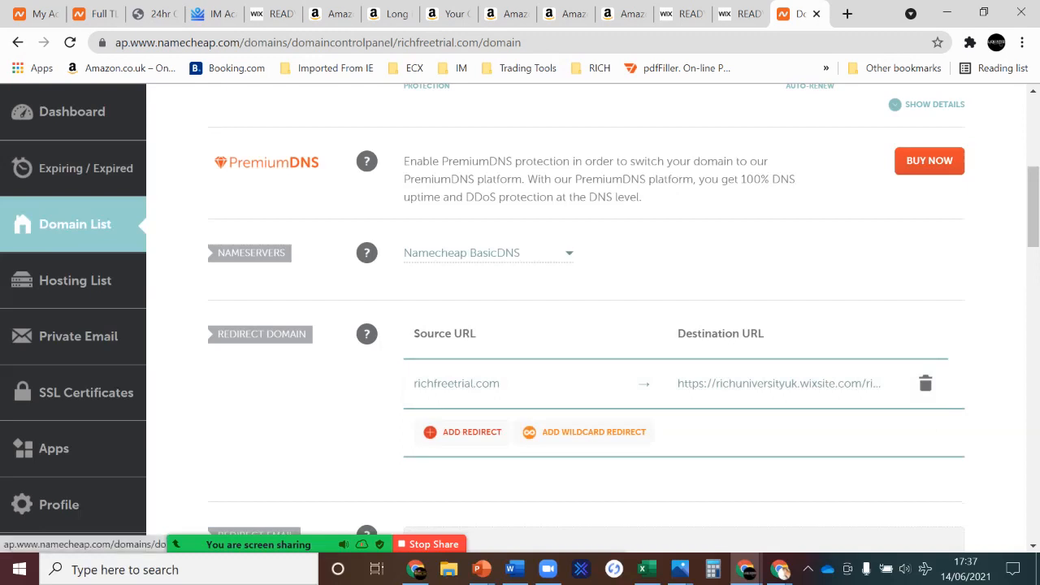
click(472, 432)
click(471, 433)
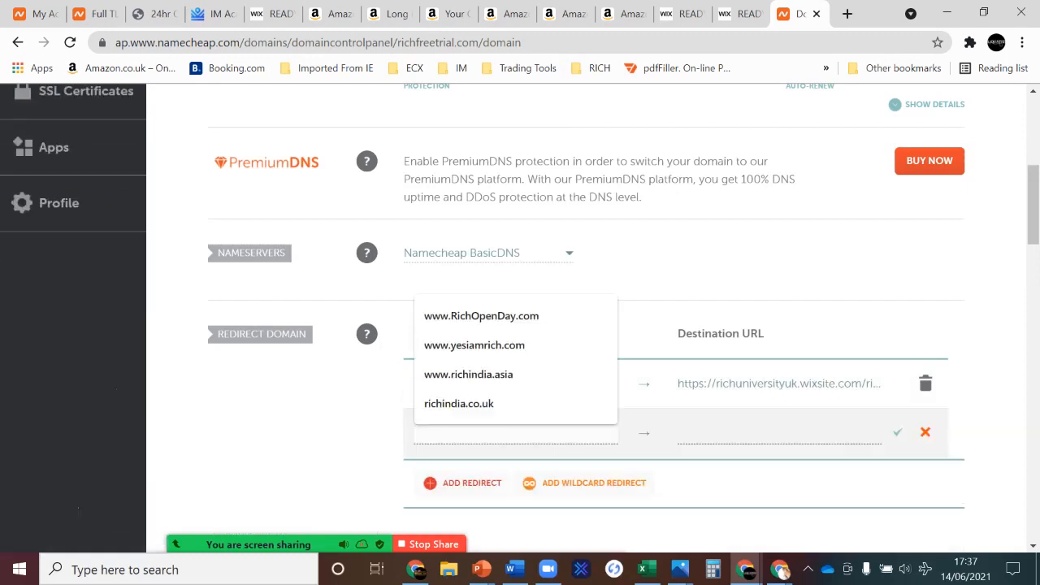
text(WWW)
key(BackSpace)
key(BackSpace)
key(BackSpace)
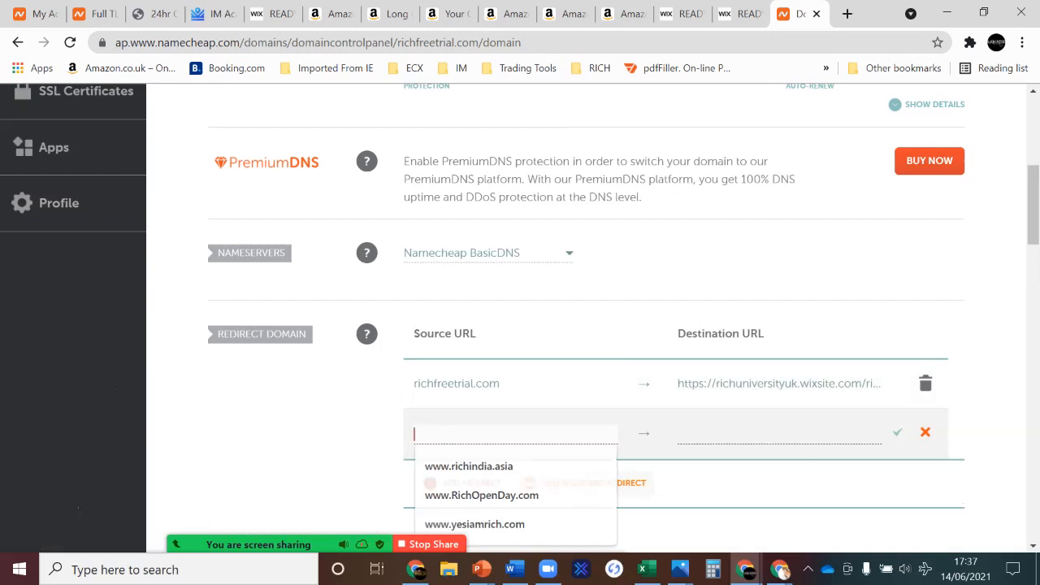
text(www.)
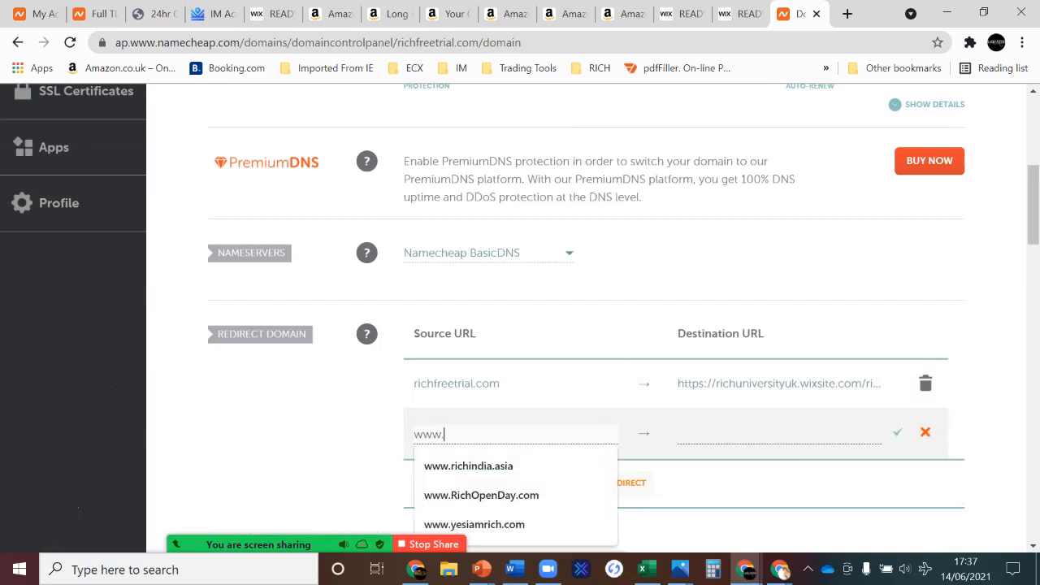
text(richfree)
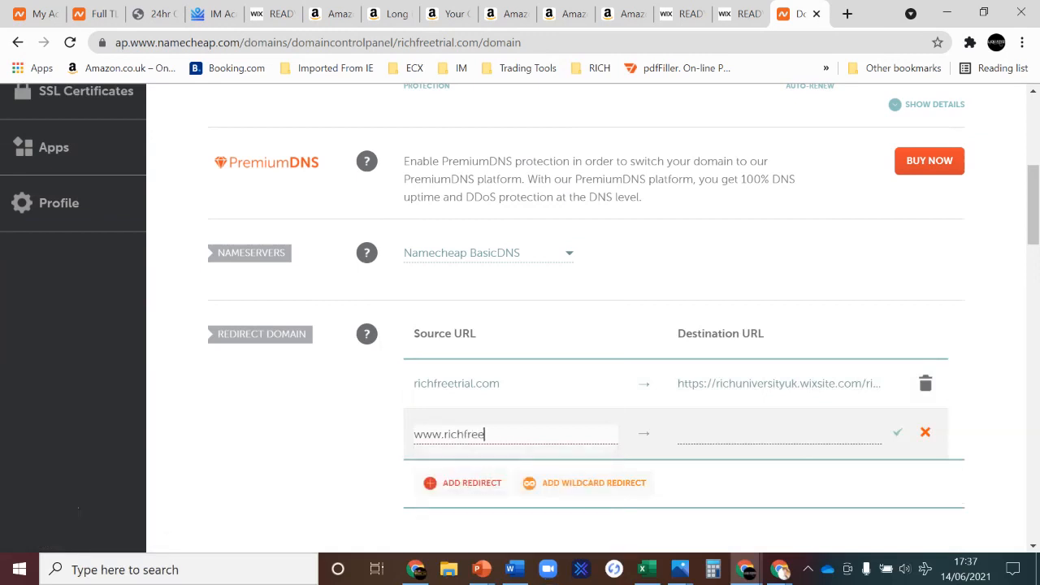
text(trial.com)
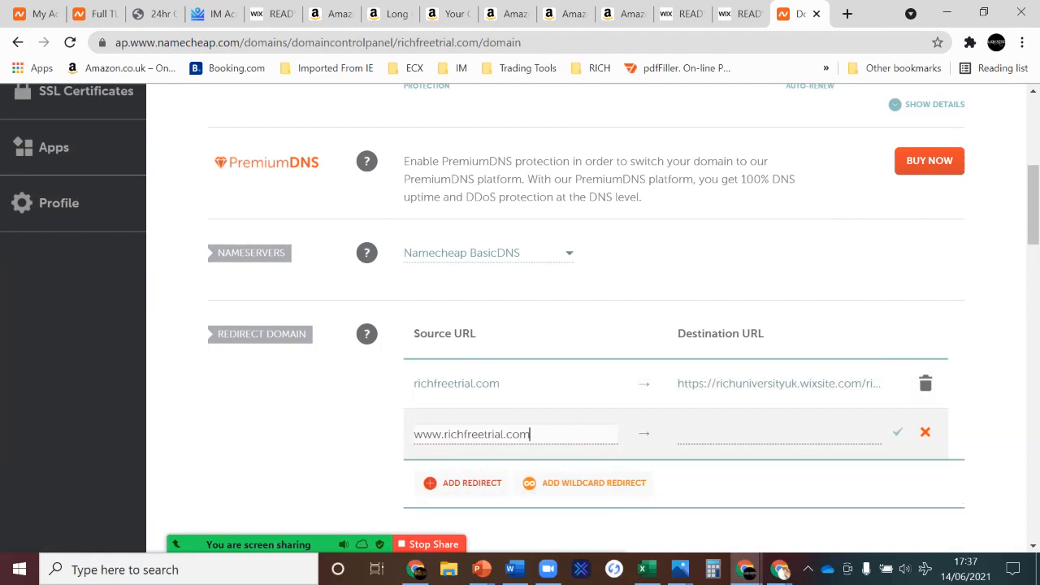
click(778, 434)
text(https://richuniversityuk.wixsite.com/richfreetrial)
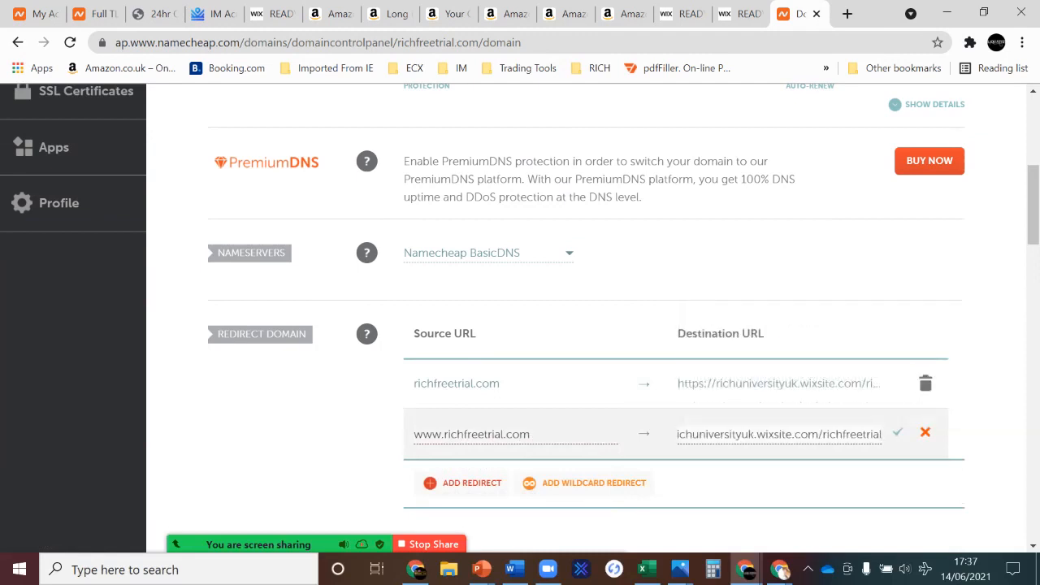
click(897, 432)
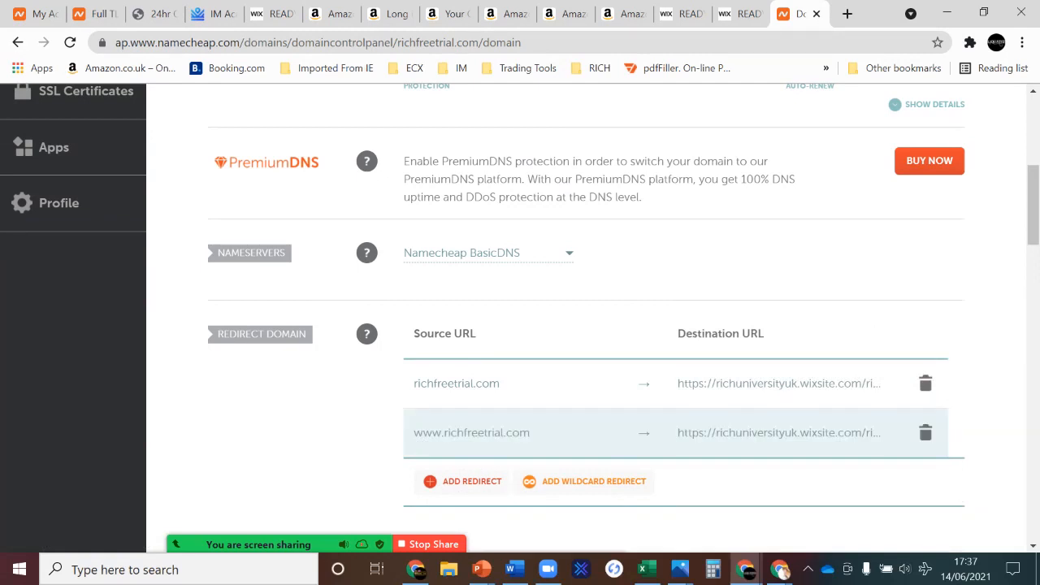
drag(1032, 203, 1032, 135)
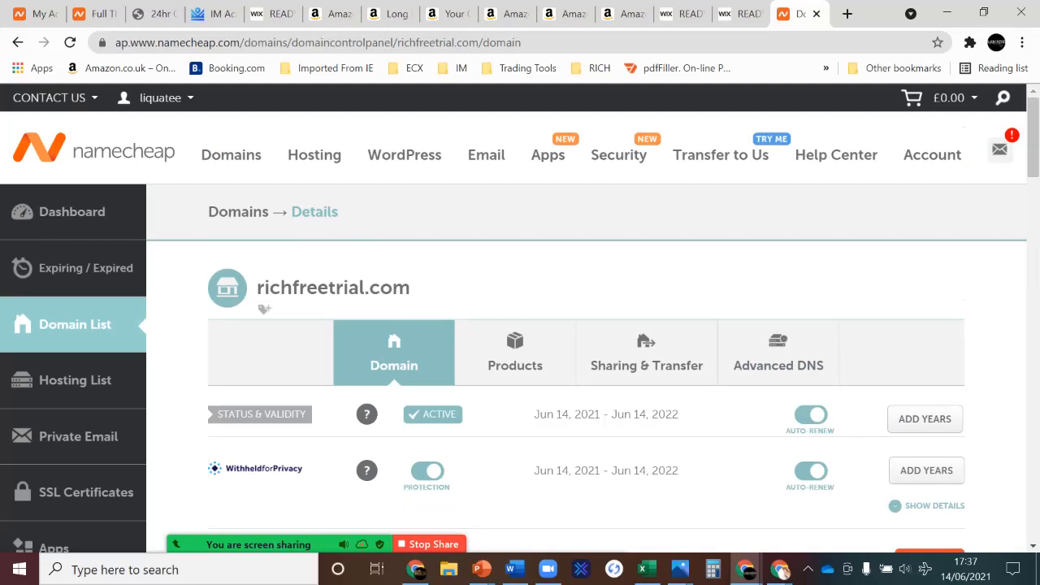
click(603, 533)
click(984, 12)
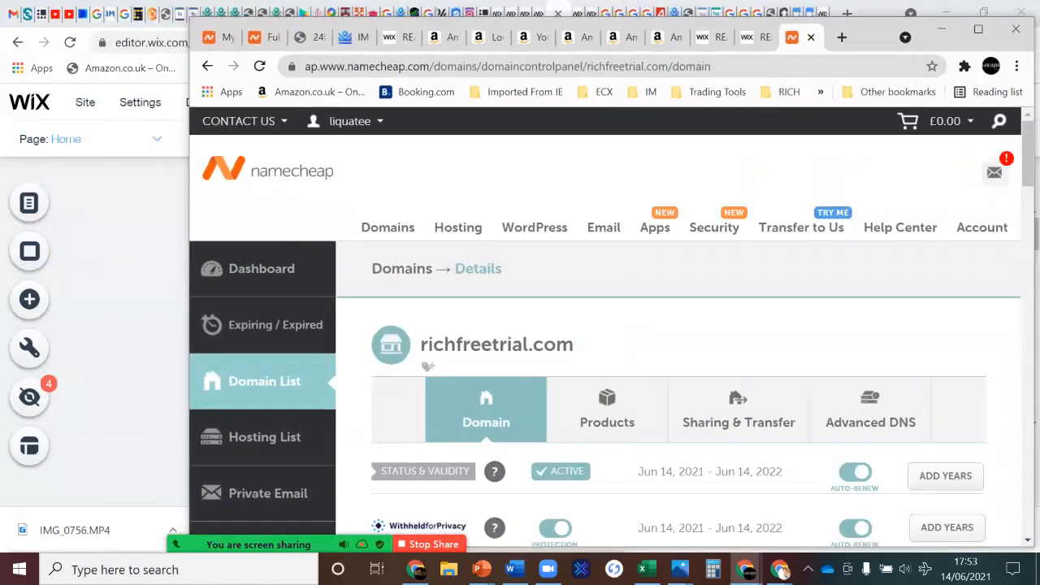
click(979, 29)
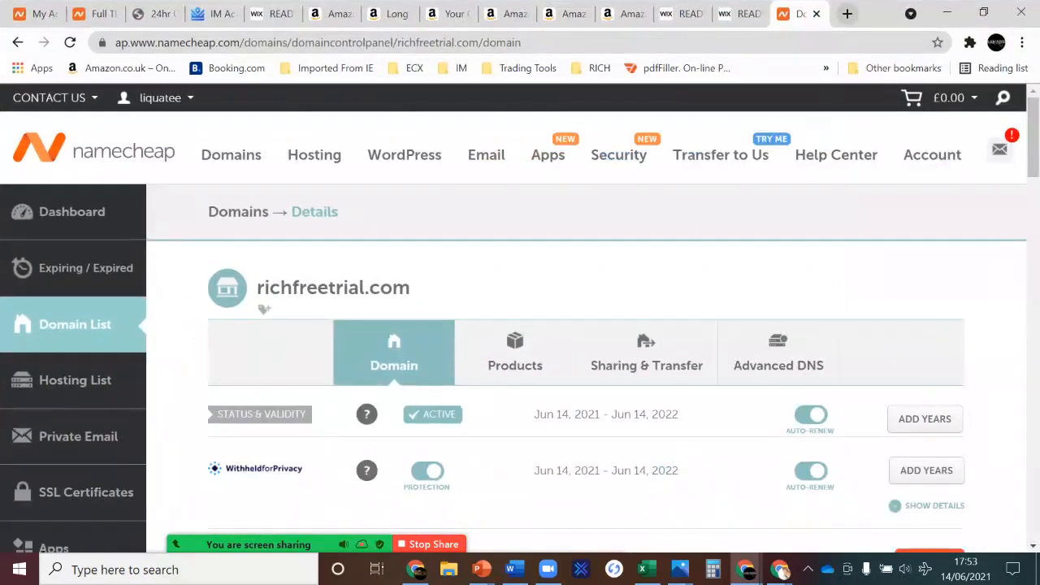
Load richfreetrial.com in a new browser tab and check the address it redirects to.
click(847, 14)
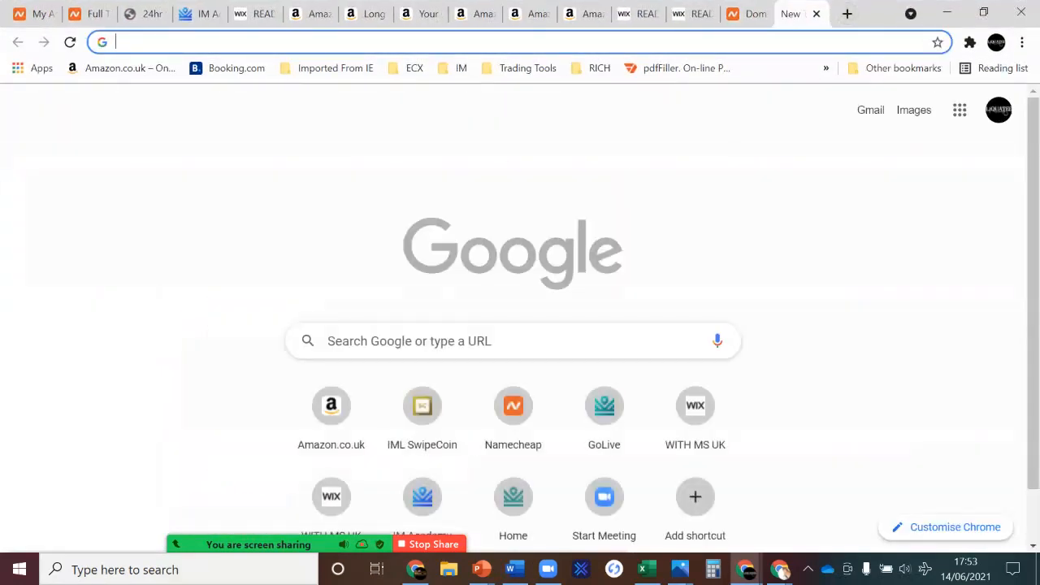
text(RICHF)
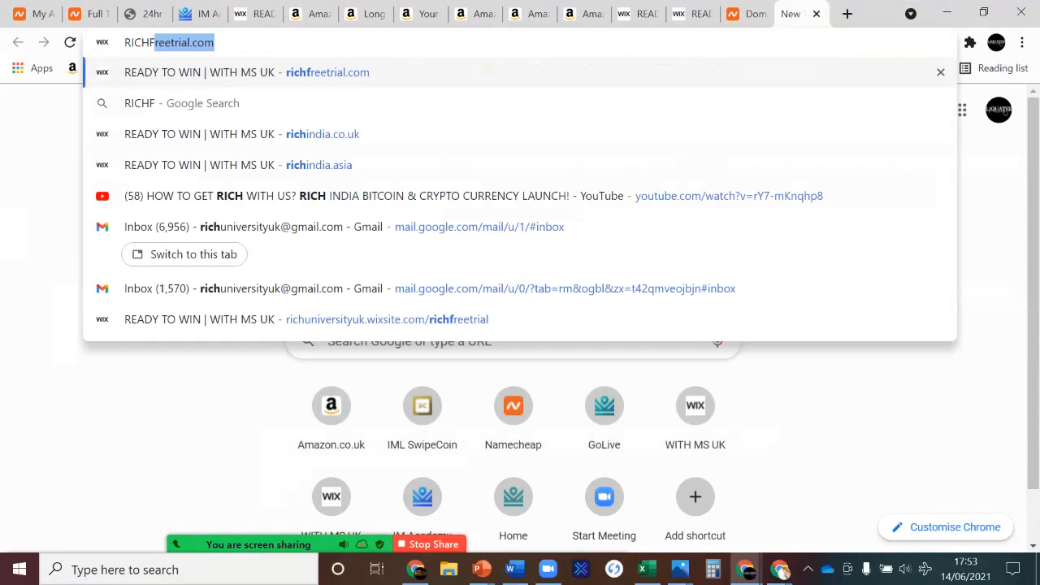
text(REETRIA)
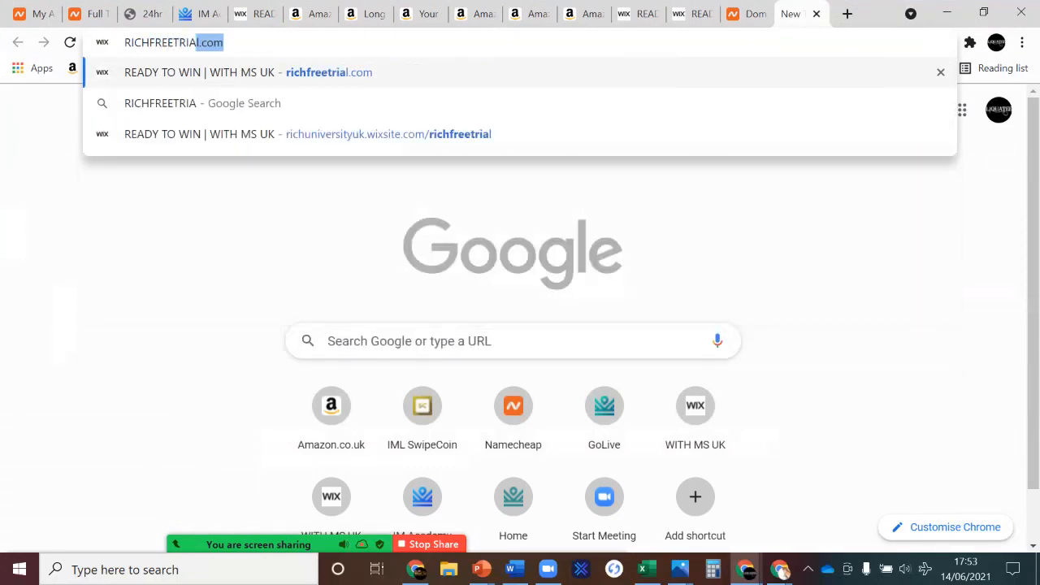
text(L.COM)
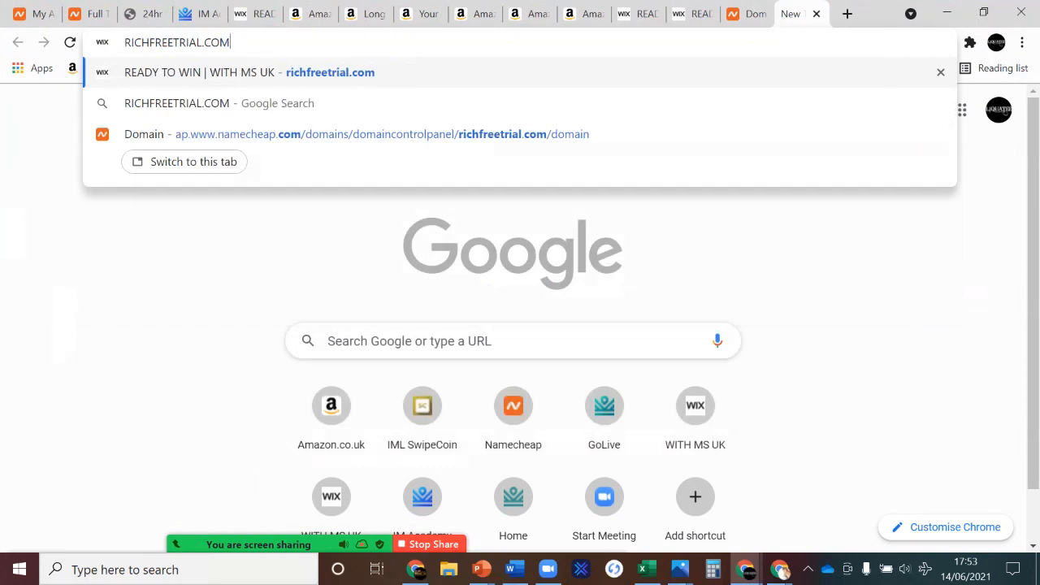
key(Return)
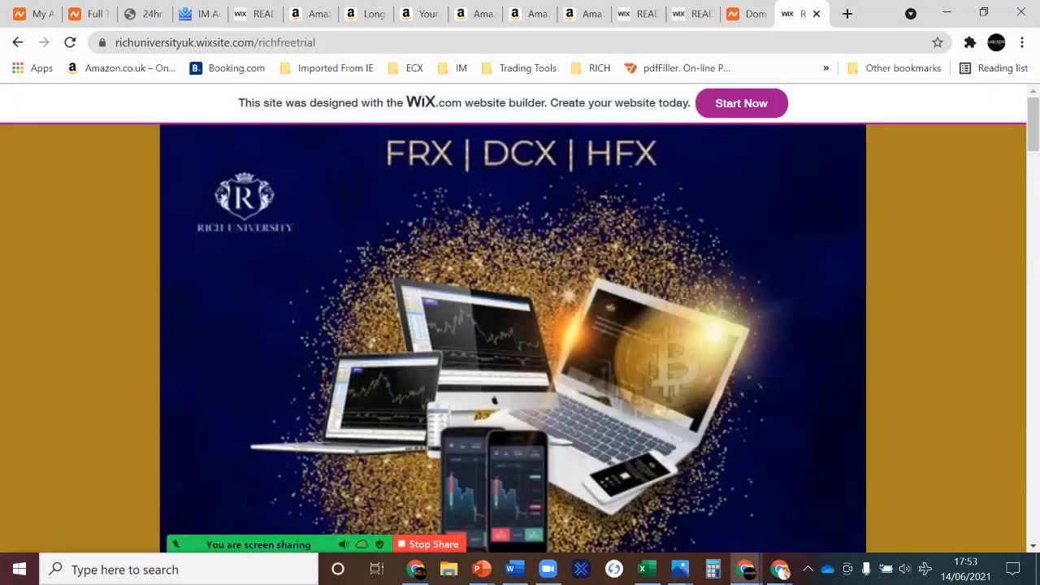
double_click(220, 42)
triple_click(216, 42)
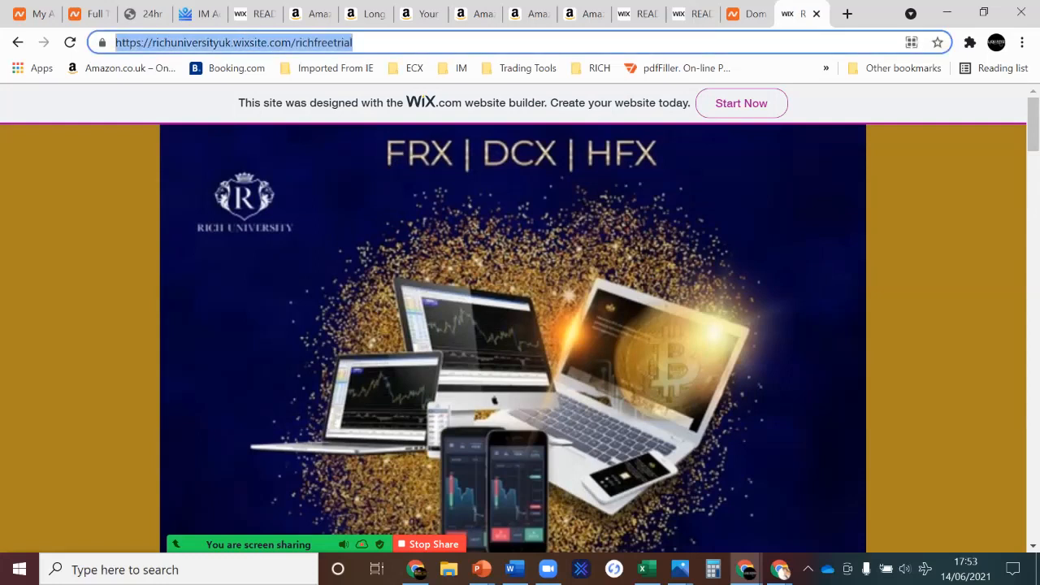
click(512, 260)
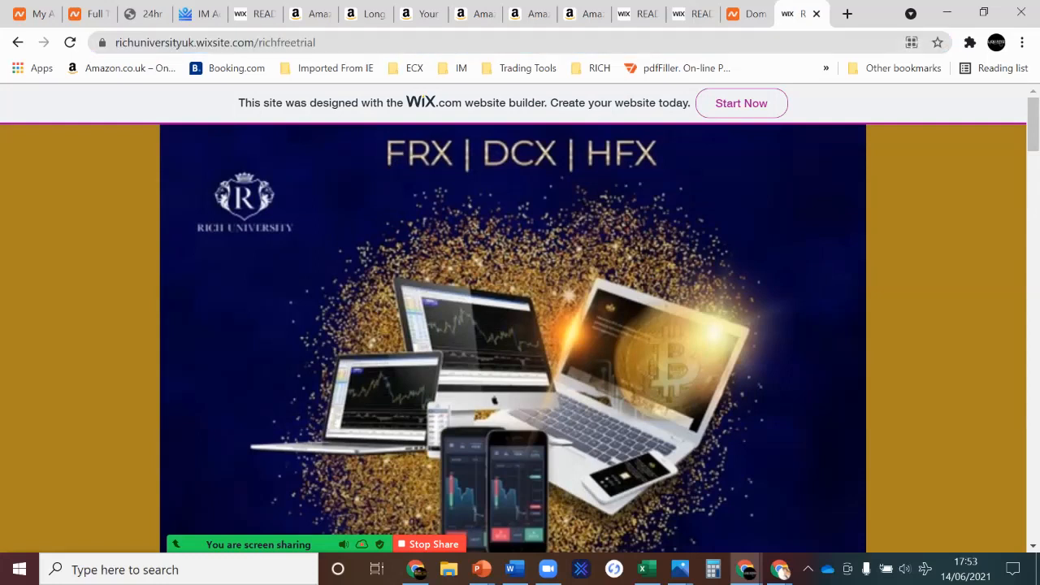
Examine the redirected Rich Free Trial page, from its banner and sign-up form to the testimonial videos.
scroll(512, 325, down, 2)
scroll(512, 325, up, 1)
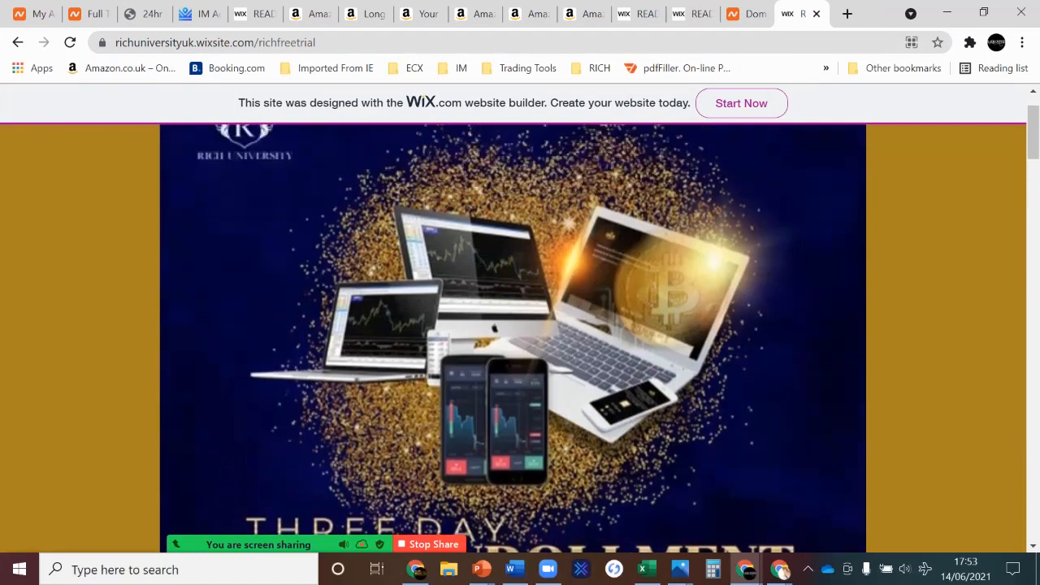
scroll(512, 337, down, 8)
scroll(511, 337, up, 2)
scroll(512, 337, down, 1)
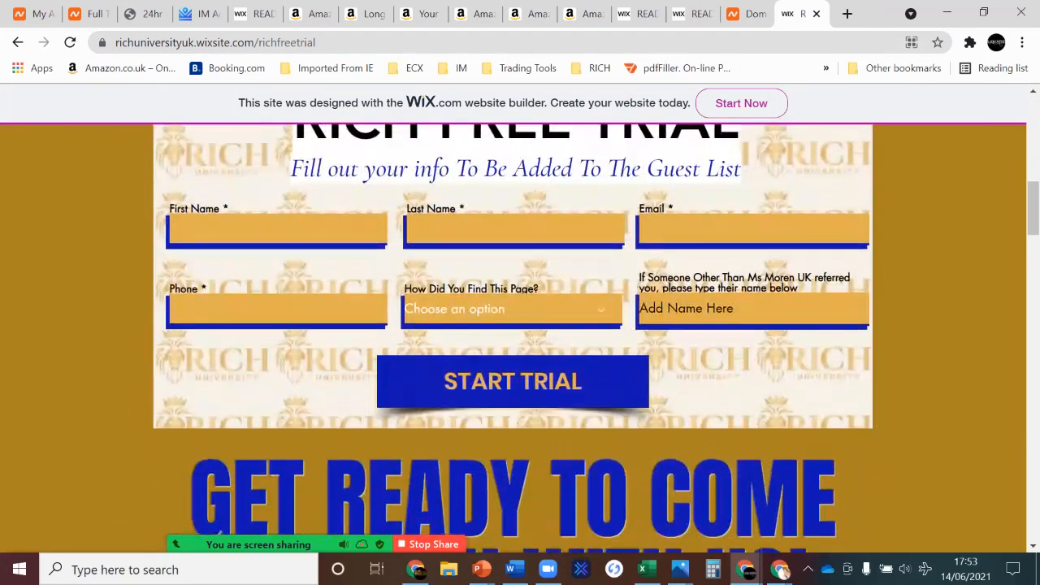
scroll(512, 337, down, 11)
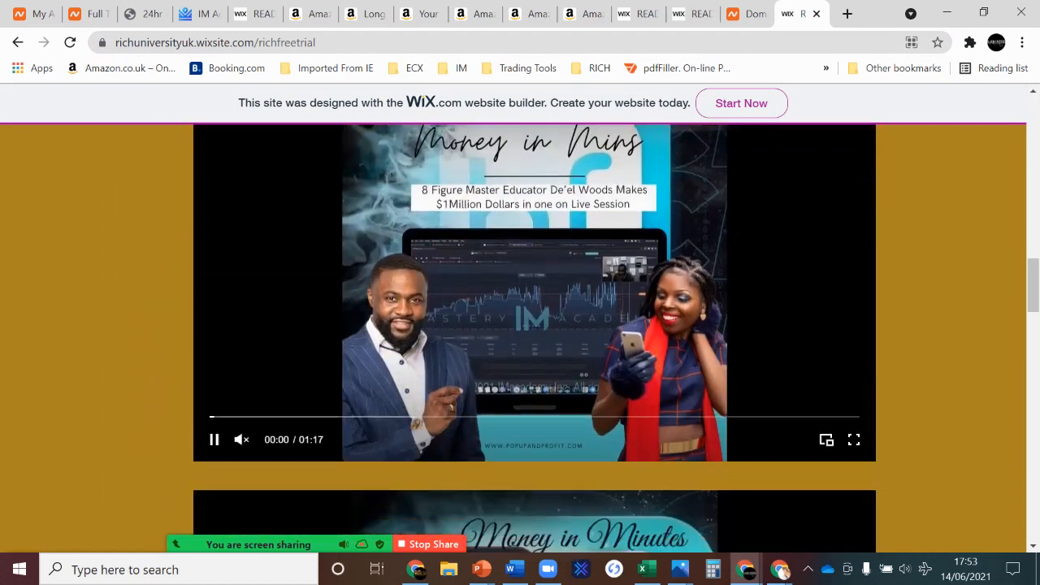
scroll(512, 337, down, 9)
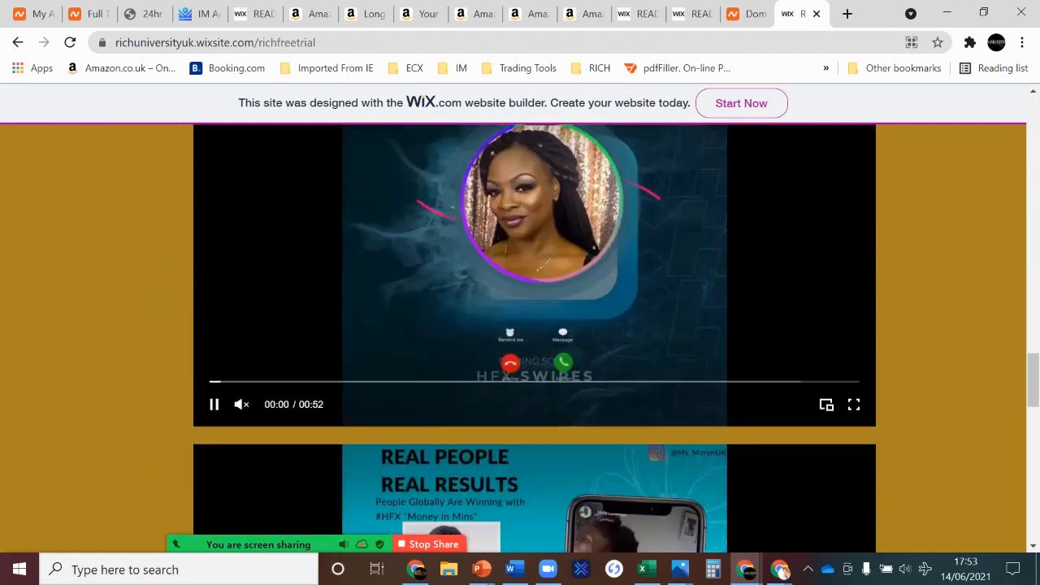
scroll(512, 337, down, 6)
scroll(512, 337, up, 8)
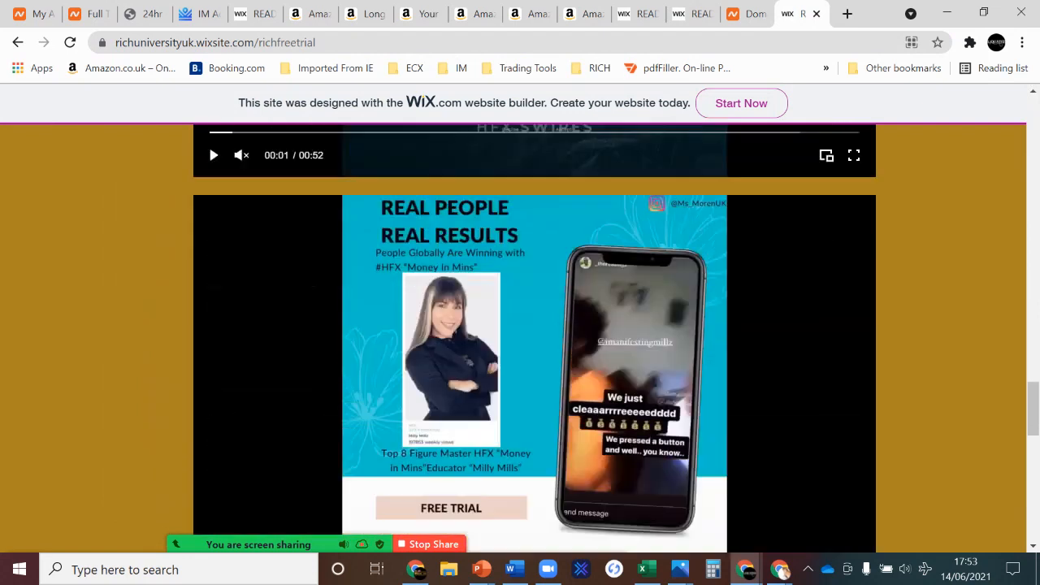
scroll(534, 337, up, 18)
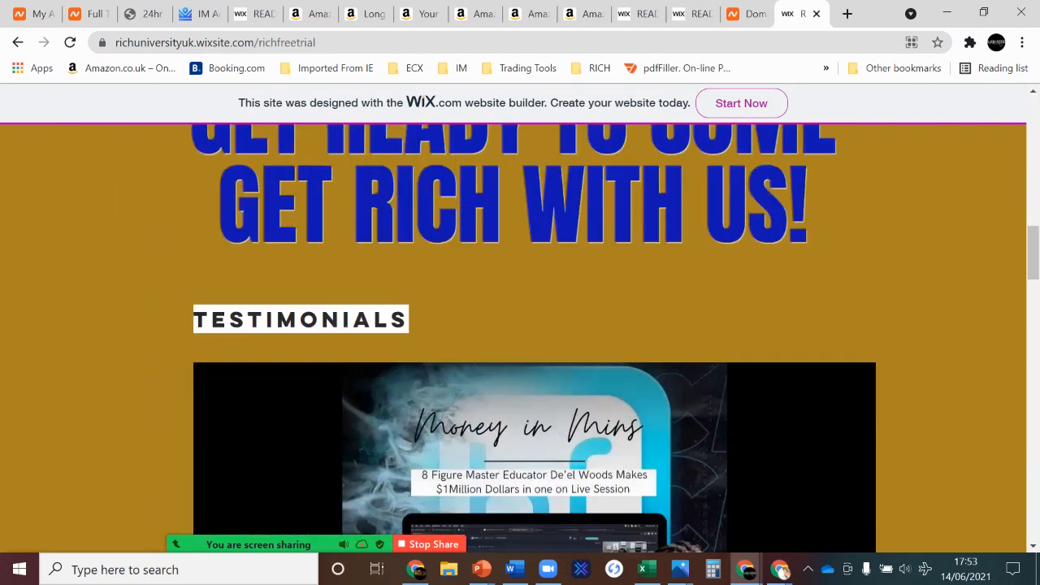
scroll(512, 338, up, 6)
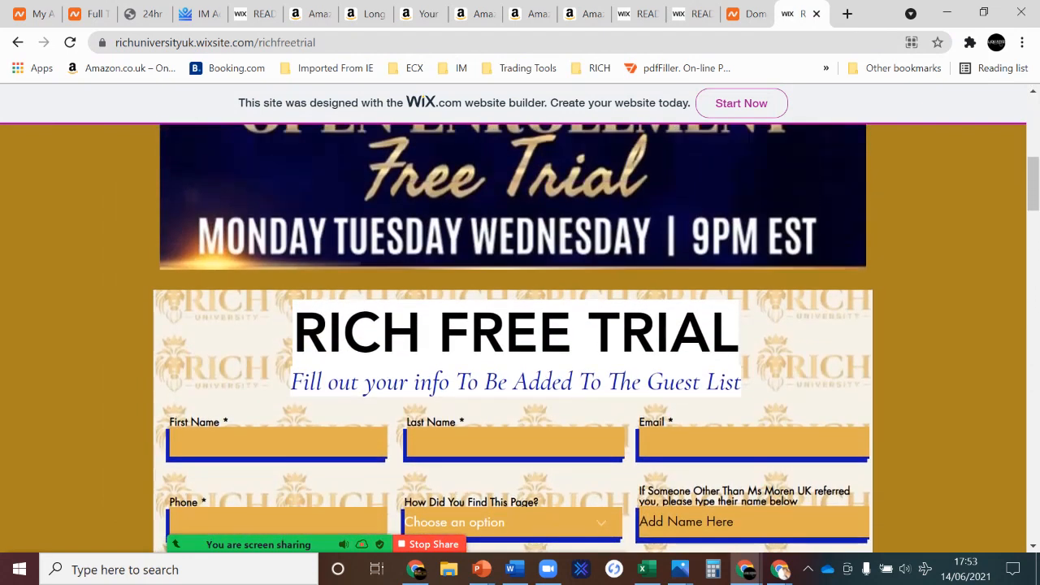
scroll(512, 337, up, 8)
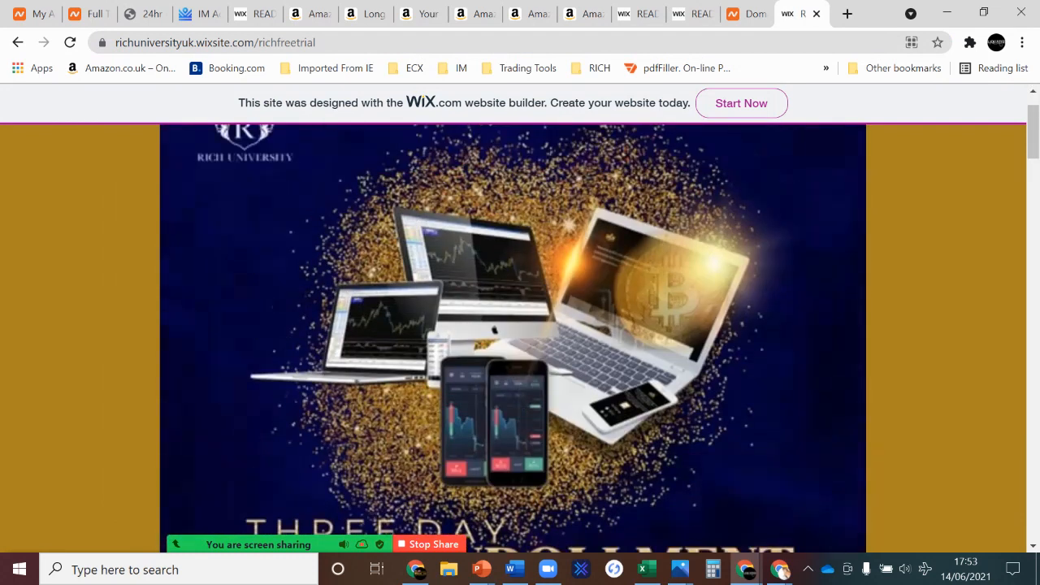
scroll(511, 337, up, 1)
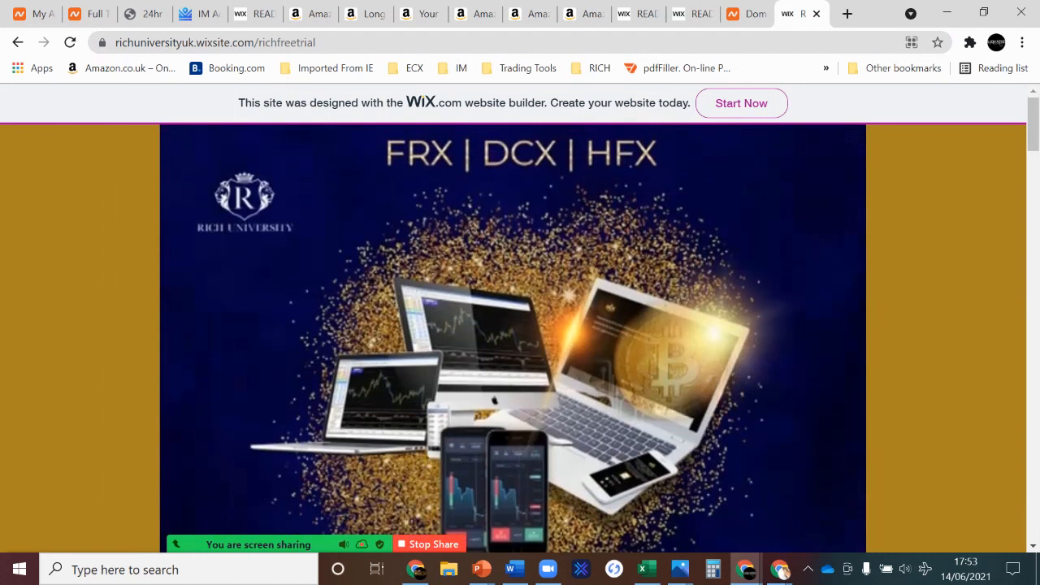
Return to the Namecheap tab, open the account dashboard and review the recently active domains.
mouse_move(317, 544)
click(746, 14)
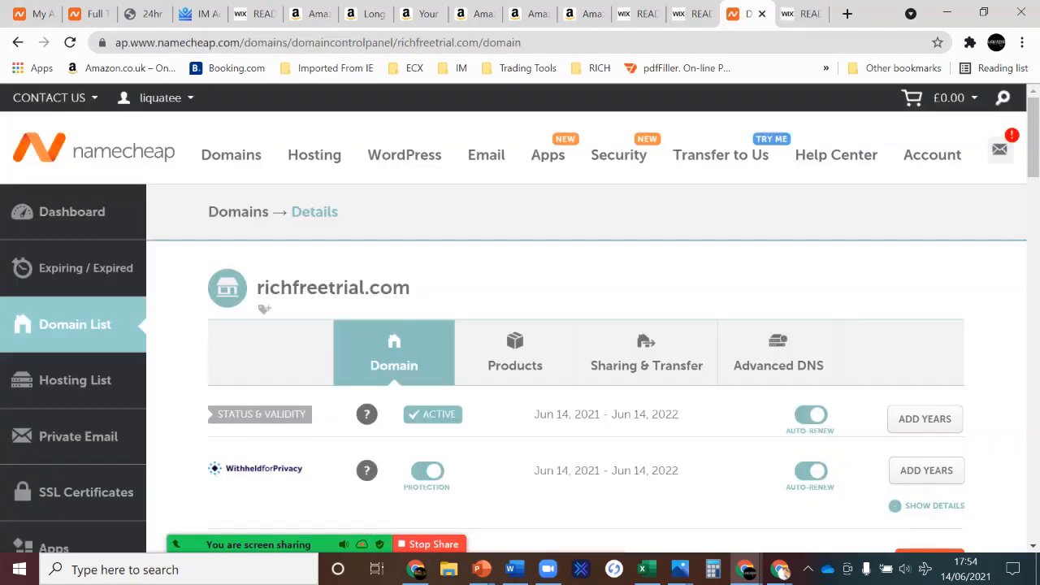
scroll(568, 325, down, 1)
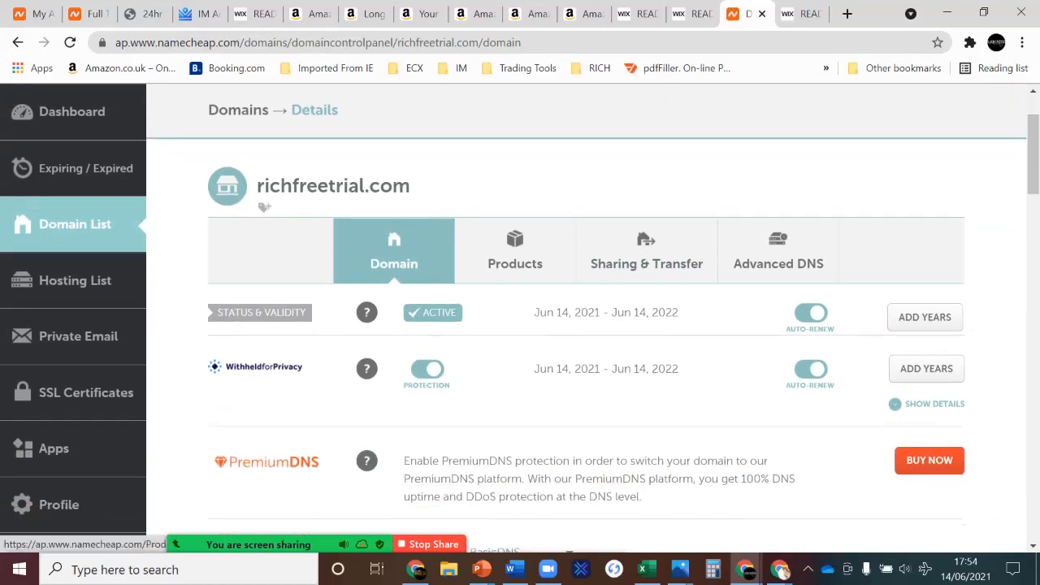
click(71, 111)
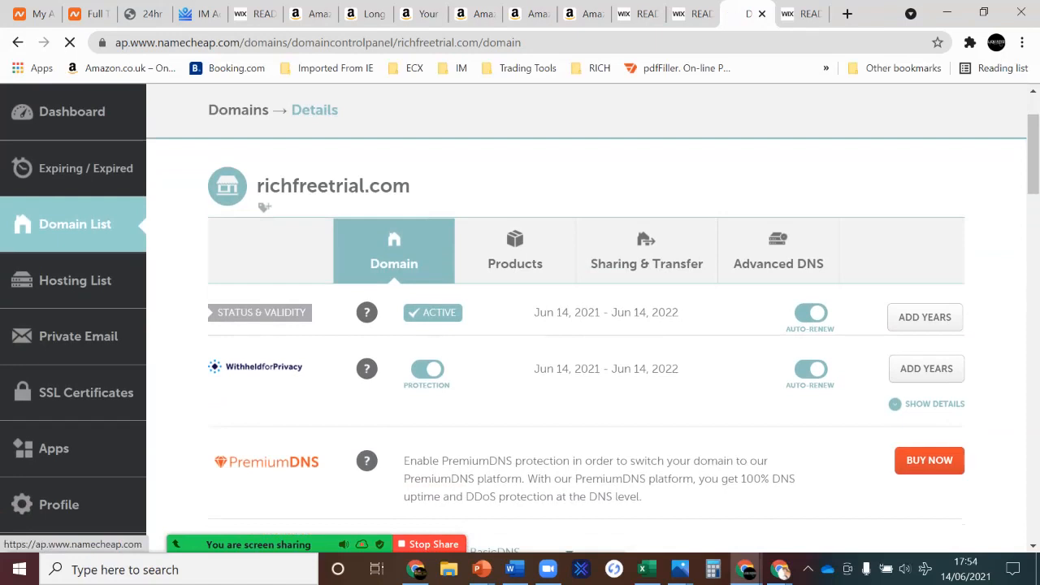
scroll(520, 325, down, 5)
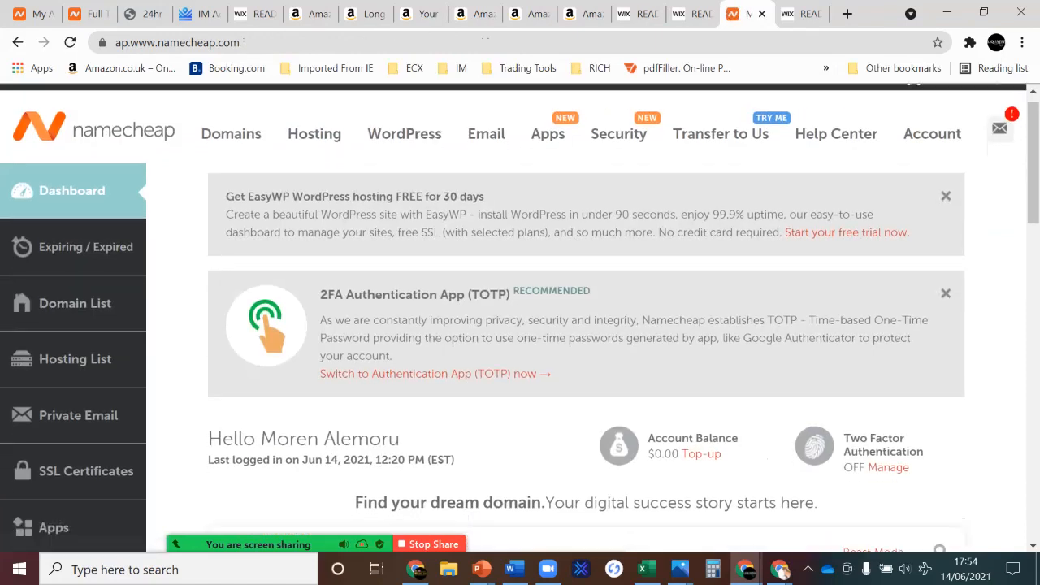
scroll(520, 325, down, 4)
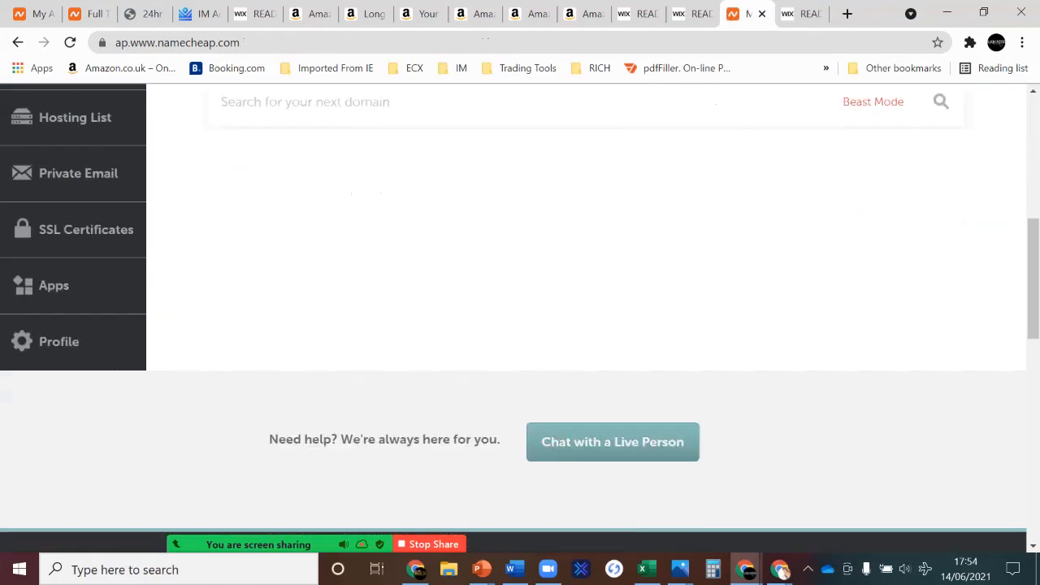
scroll(585, 325, up, 3)
scroll(585, 324, down, 3)
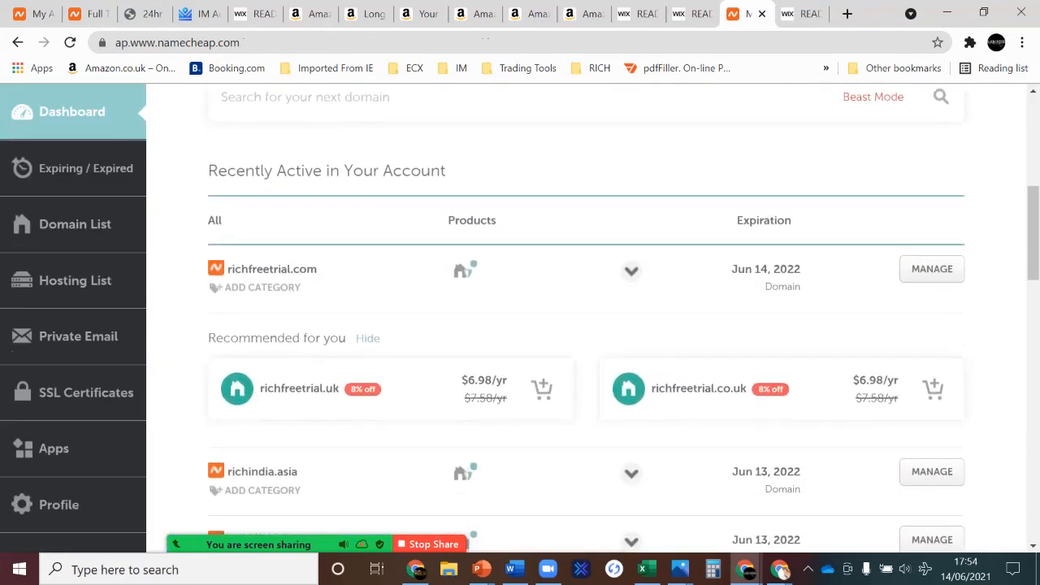
scroll(585, 325, down, 3)
scroll(585, 325, down, 3)
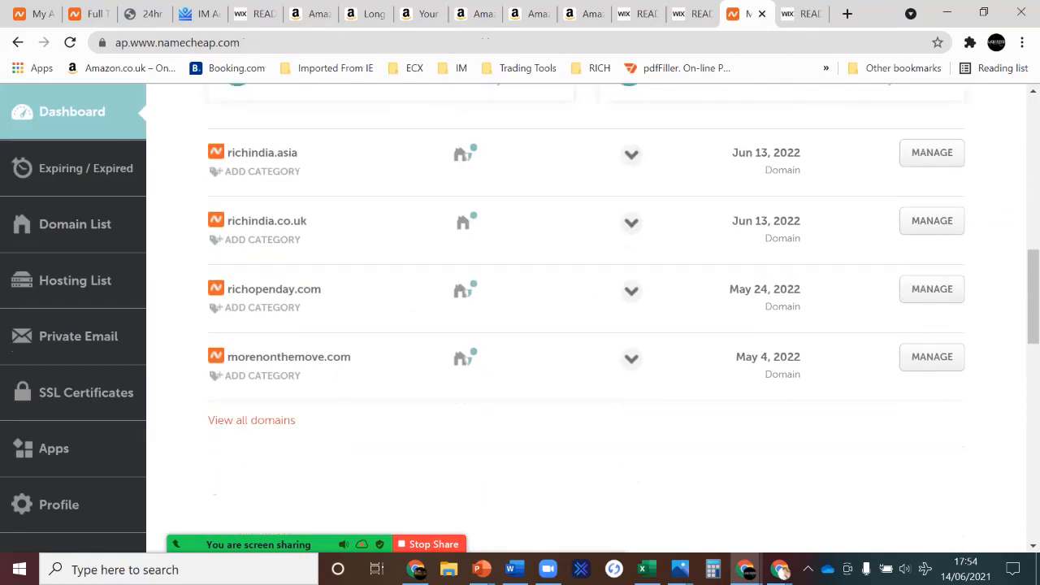
Open the full list of owned domains and look through its entries, including their status, auto-renew and expiration details.
click(251, 381)
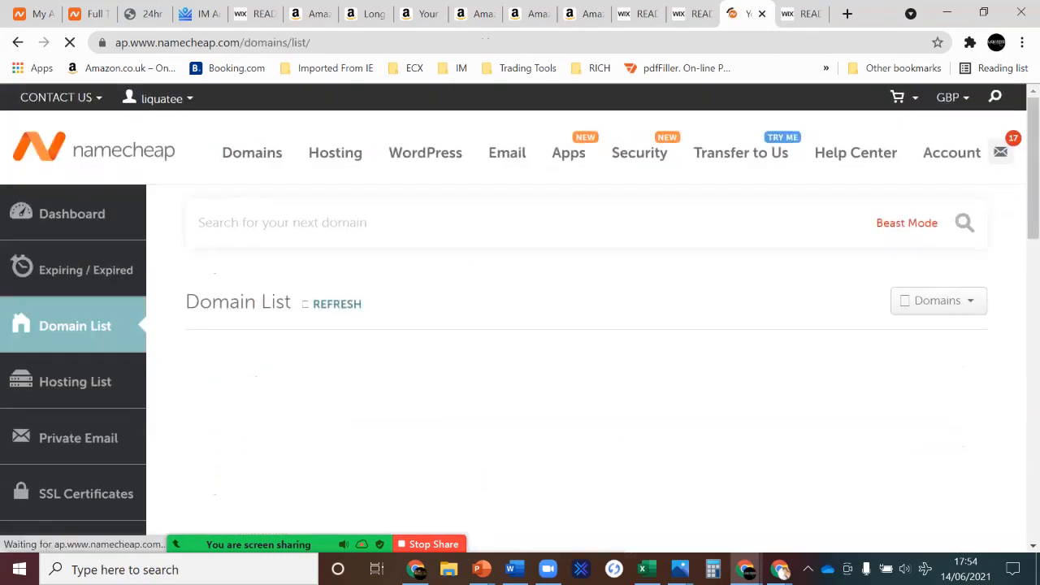
scroll(585, 325, down, 3)
scroll(390, 254, down, 2)
drag(390, 253, 390, 258)
scroll(390, 254, down, 1)
double_click(390, 246)
scroll(585, 341, down, 3)
scroll(585, 341, up, 2)
scroll(585, 341, down, 4)
scroll(520, 325, down, 5)
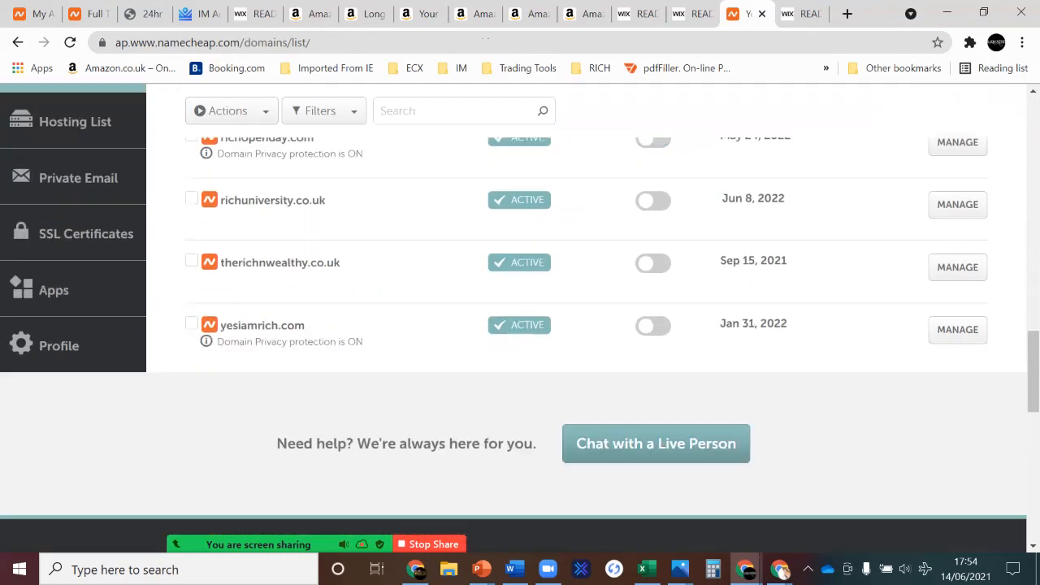
scroll(520, 325, up, 5)
scroll(520, 325, up, 15)
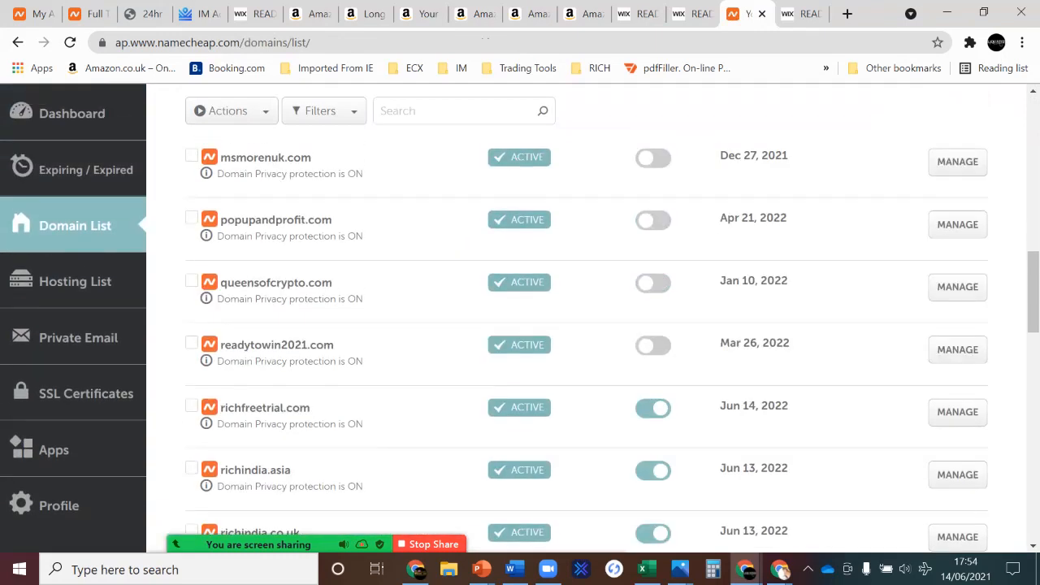
scroll(520, 317, up, 1)
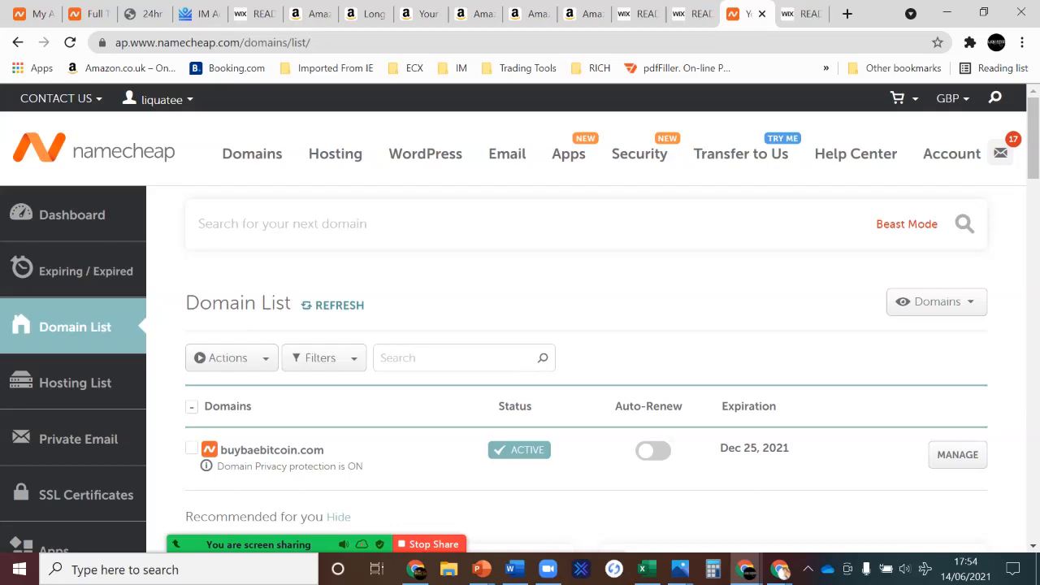
mouse_move(61, 98)
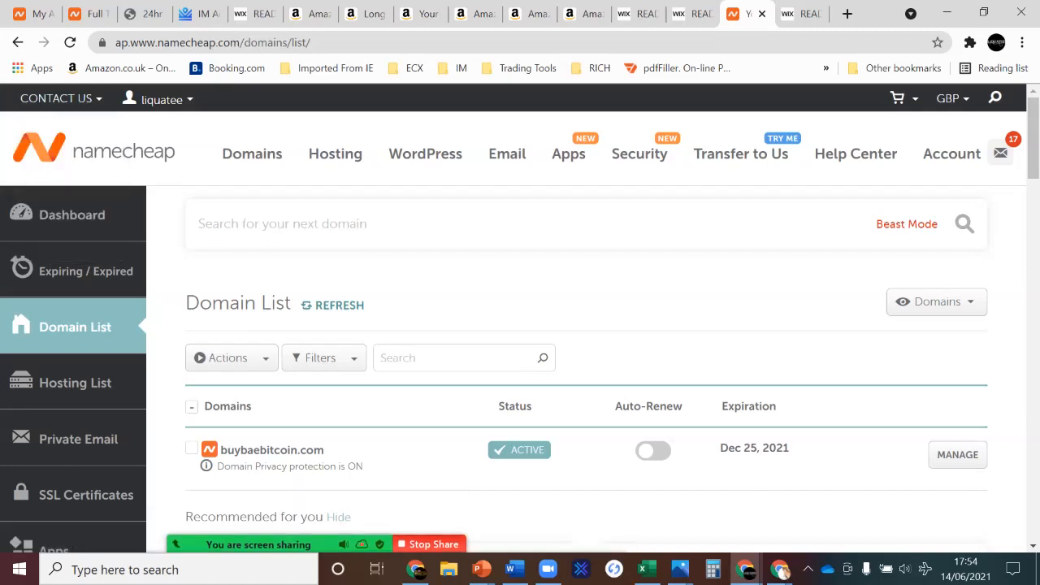
scroll(936, 302, down, 1)
scroll(936, 301, up, 1)
double_click(937, 301)
click(828, 302)
scroll(520, 315, down, 1)
scroll(520, 316, up, 1)
click(603, 532)
click(603, 532)
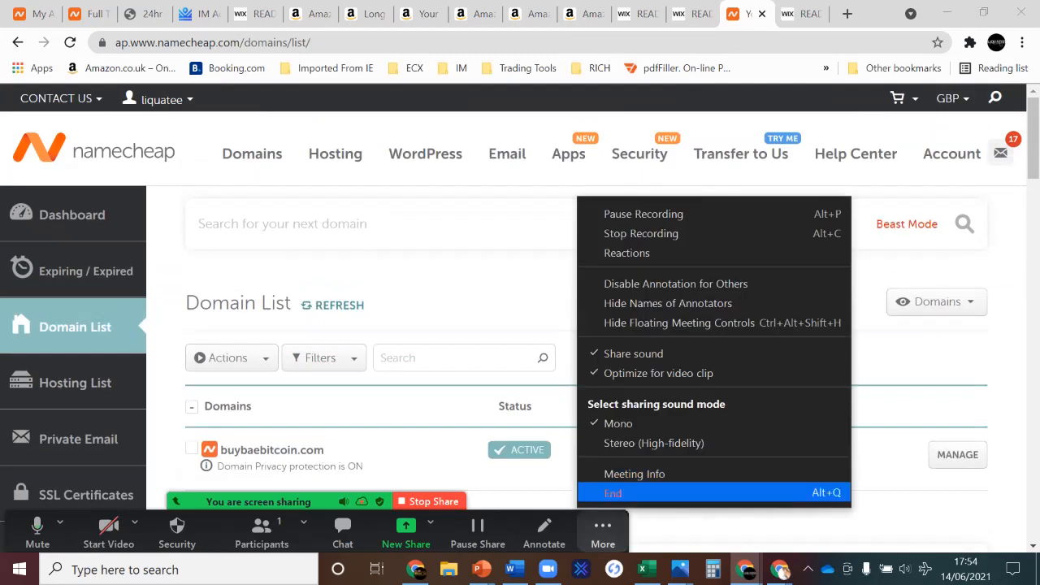